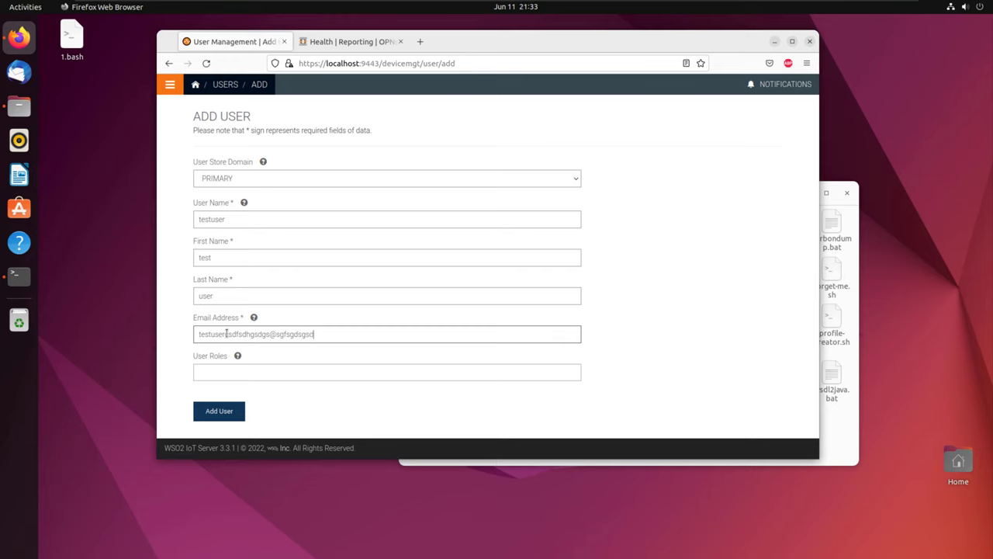
Step: Leave the Add User roles empty, open the dashboard in a new tab, and begin a role named 'User'
{"action": "left_click", "coordinate": [221, 372]}
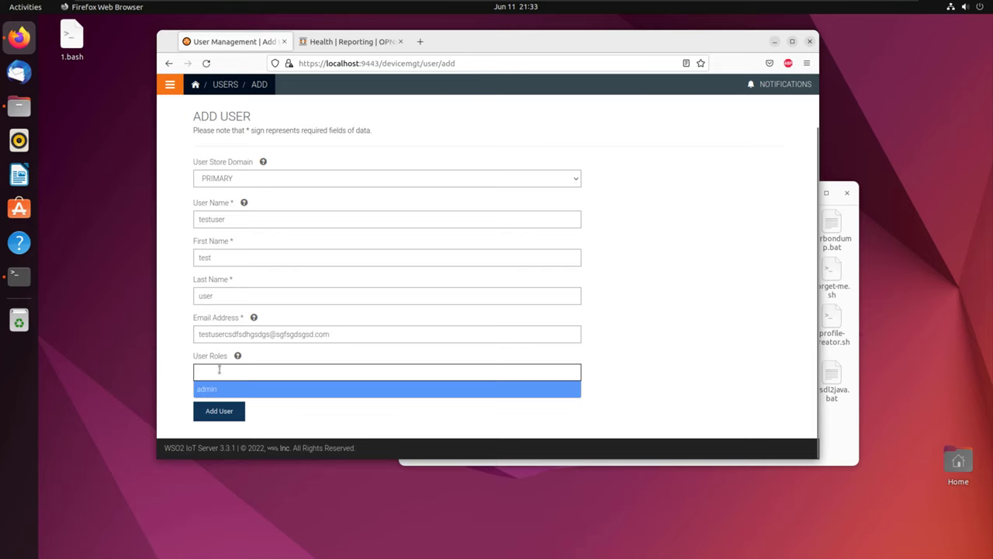
{"action": "left_click", "coordinate": [173, 366]}
{"action": "middle_click", "coordinate": [195, 84]}
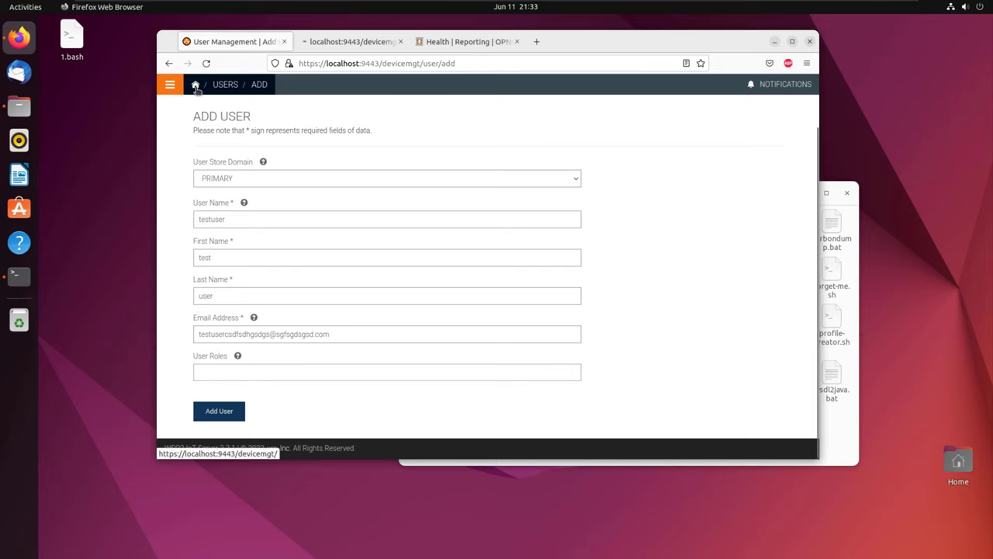
{"action": "left_click", "coordinate": [364, 40]}
{"action": "left_click", "coordinate": [298, 255]}
{"action": "left_click", "coordinate": [237, 330]}
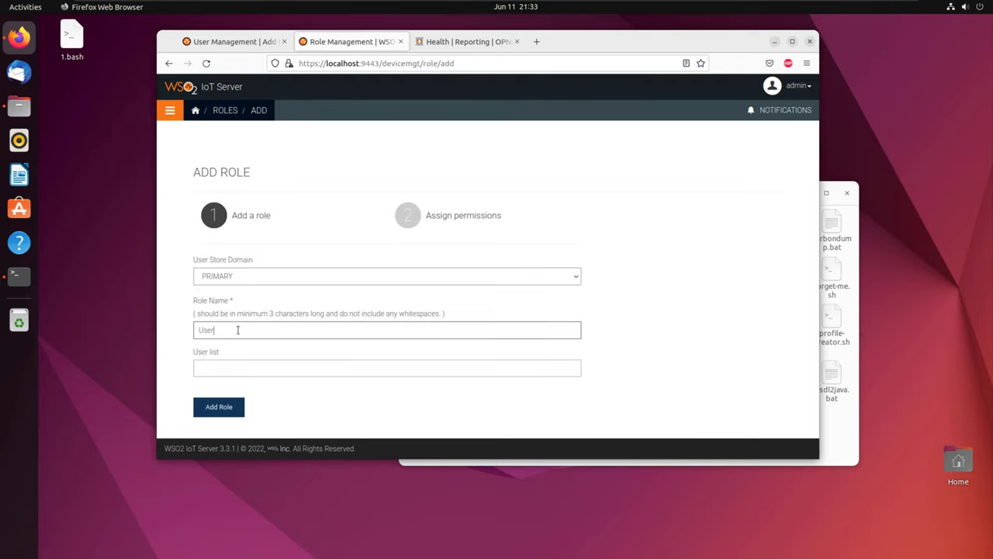
Step: Create the 'User' role with no users assigned
{"action": "left_click", "coordinate": [227, 369]}
{"action": "left_click", "coordinate": [184, 373]}
{"action": "left_click", "coordinate": [220, 408]}
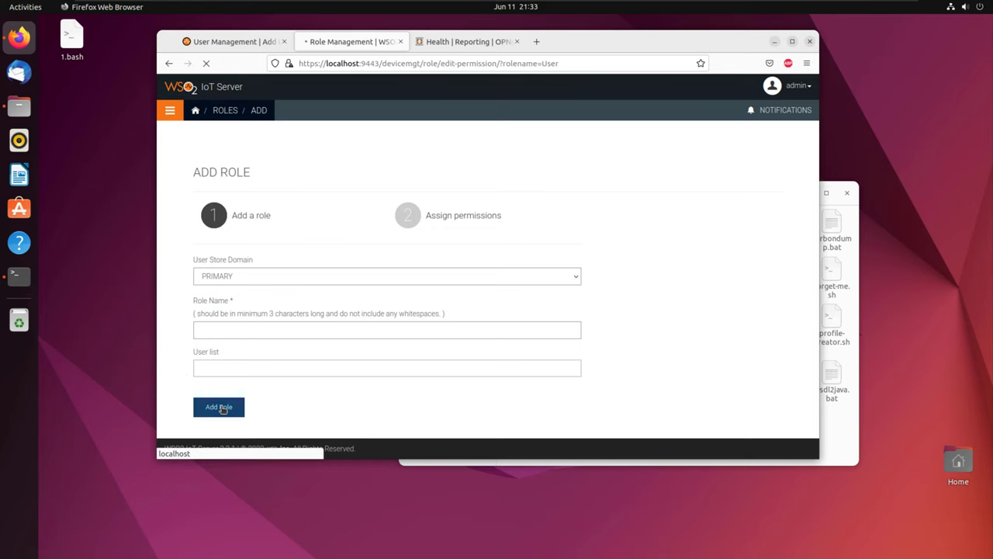
Step: Grant the User role the Android camera operation permission and save its permissions
{"action": "scroll", "coordinate": [290, 269], "scroll_direction": "down", "scroll_amount": 5}
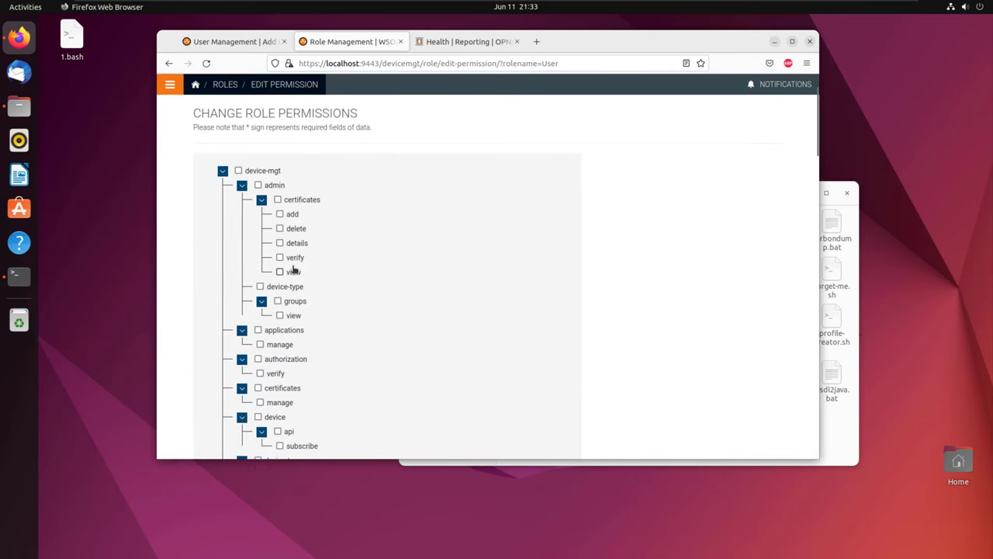
{"action": "scroll", "coordinate": [293, 269], "scroll_direction": "down", "scroll_amount": 15}
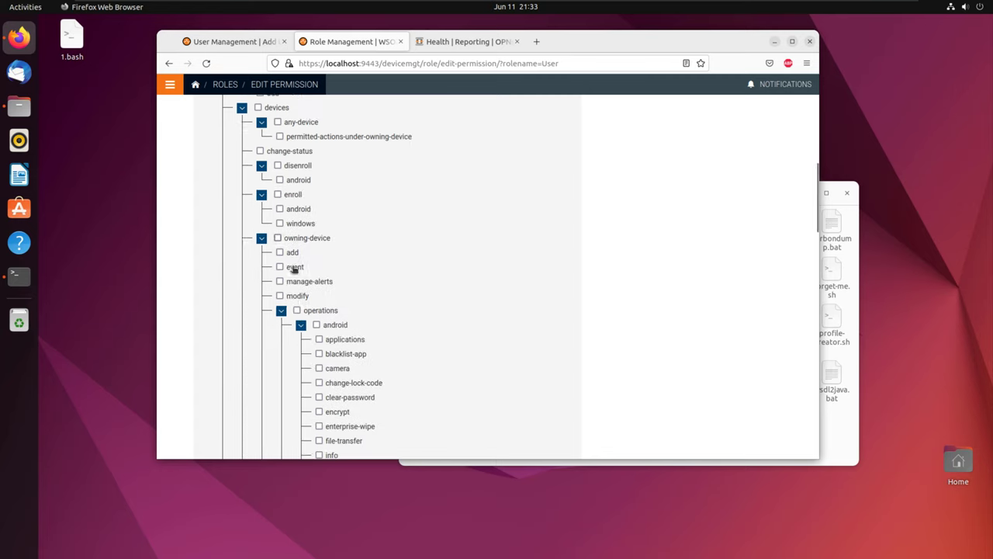
{"action": "scroll", "coordinate": [293, 268], "scroll_direction": "up", "scroll_amount": 2}
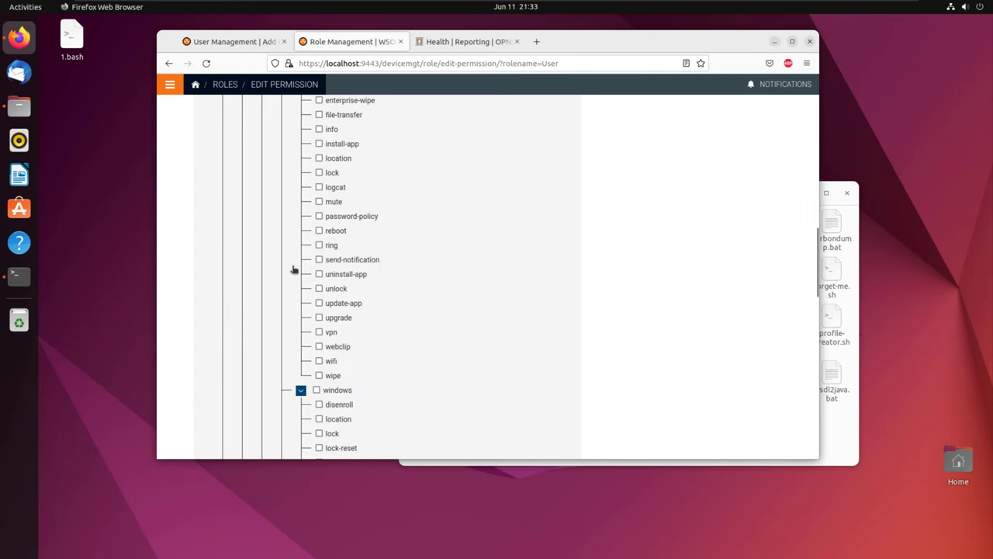
{"action": "scroll", "coordinate": [339, 255], "scroll_direction": "down", "scroll_amount": 5}
{"action": "scroll", "coordinate": [339, 256], "scroll_direction": "up", "scroll_amount": 8}
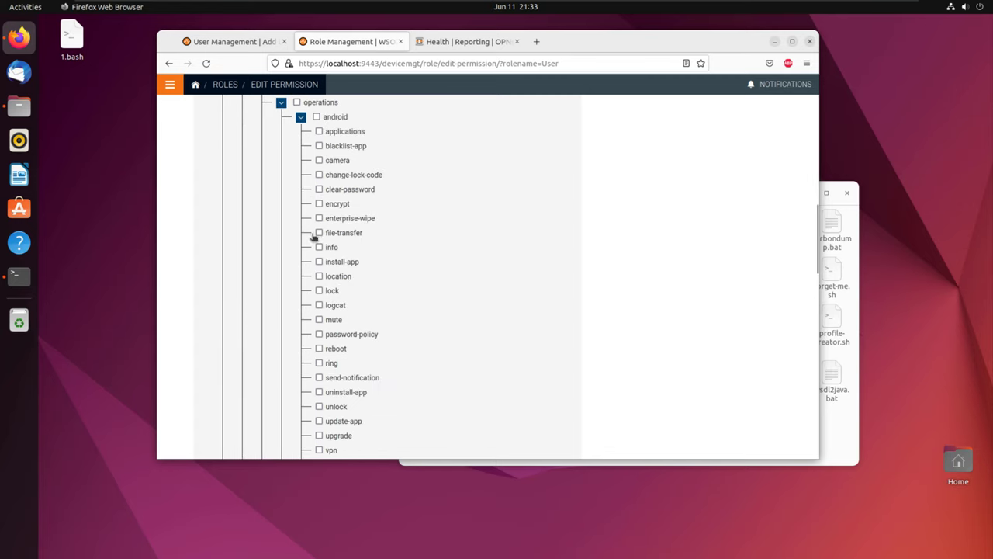
{"action": "scroll", "coordinate": [314, 235], "scroll_direction": "down", "scroll_amount": 2}
{"action": "scroll", "coordinate": [313, 221], "scroll_direction": "up", "scroll_amount": 2}
{"action": "left_click", "coordinate": [319, 160]}
{"action": "scroll", "coordinate": [322, 230], "scroll_direction": "down", "scroll_amount": 2}
{"action": "scroll", "coordinate": [322, 233], "scroll_direction": "down", "scroll_amount": 8}
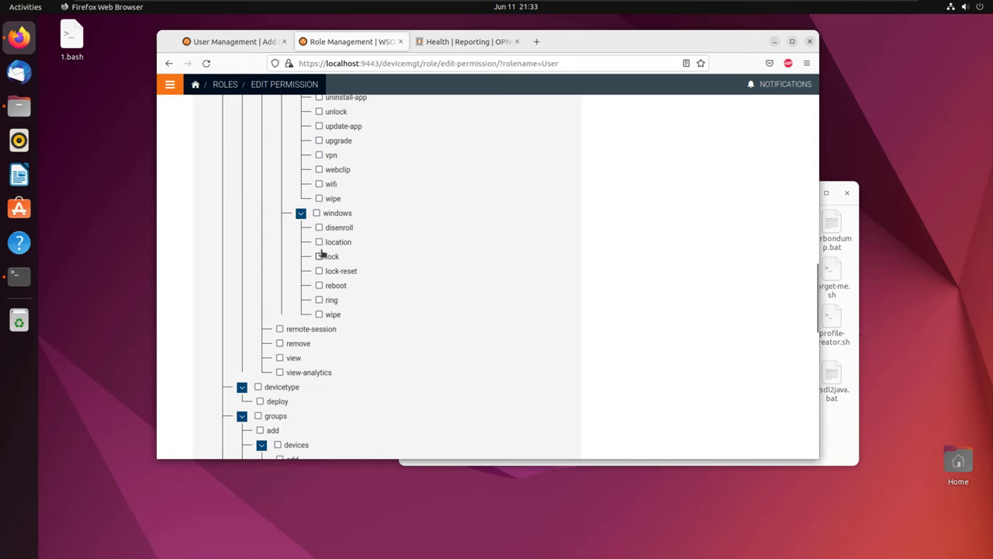
{"action": "scroll", "coordinate": [319, 318], "scroll_direction": "down", "scroll_amount": 20}
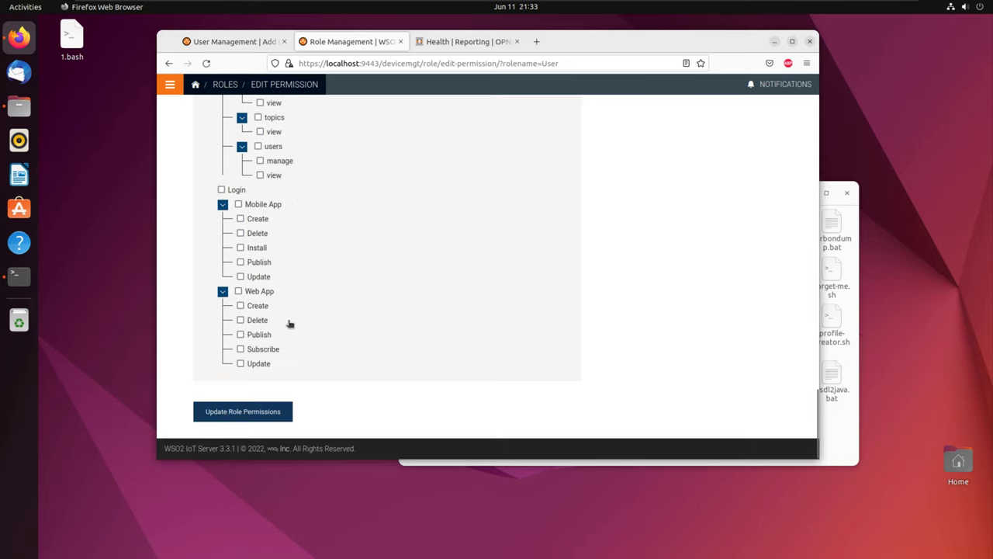
{"action": "left_click", "coordinate": [243, 412]}
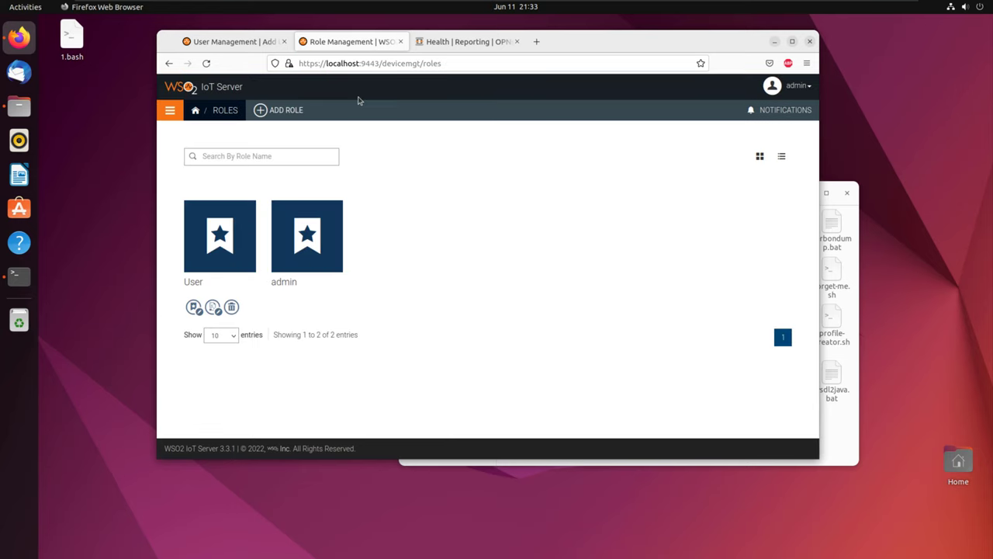
Step: Look for the User role in the unfinished add-user form, then return to the users list
{"action": "left_click", "coordinate": [243, 41]}
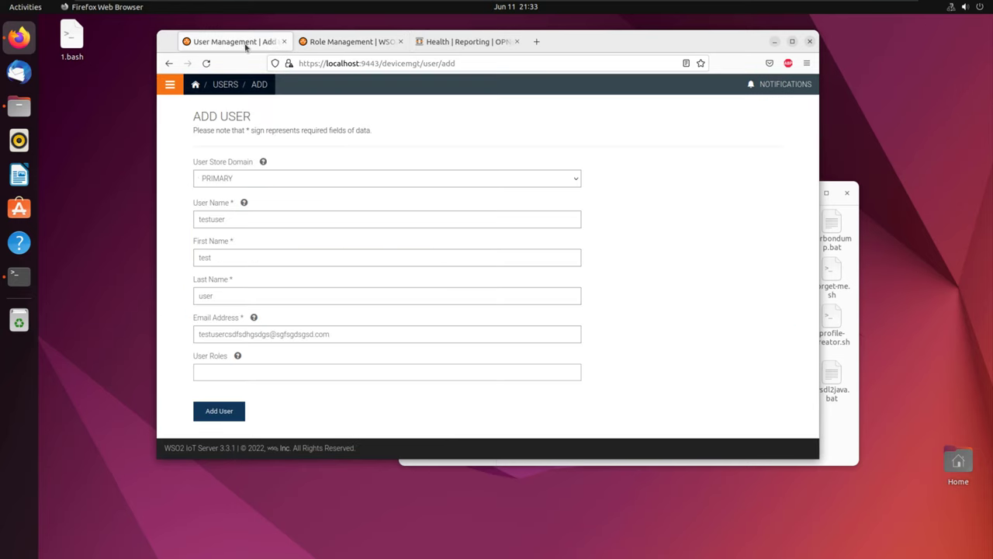
{"action": "left_click", "coordinate": [241, 371]}
{"action": "type", "text": "user"}
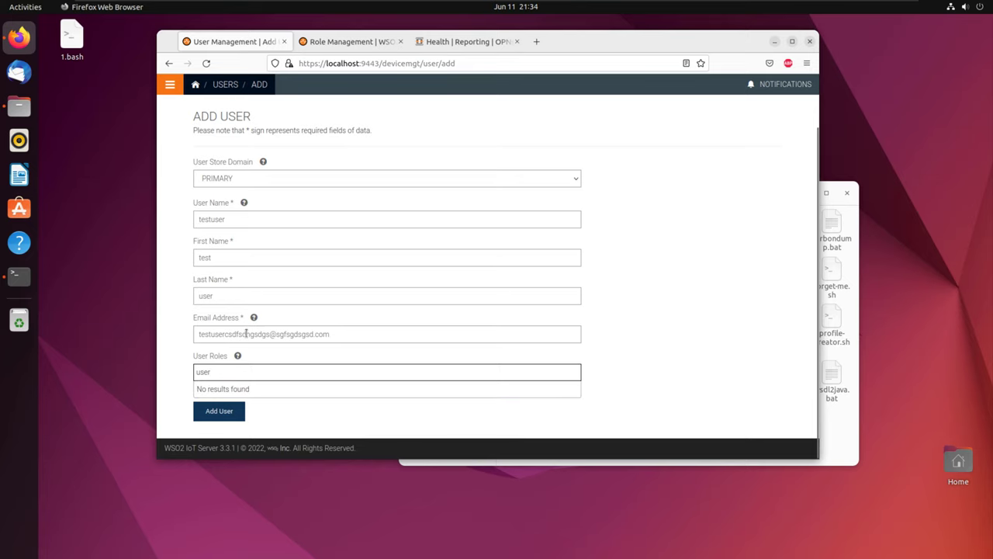
{"action": "left_click", "coordinate": [226, 85]}
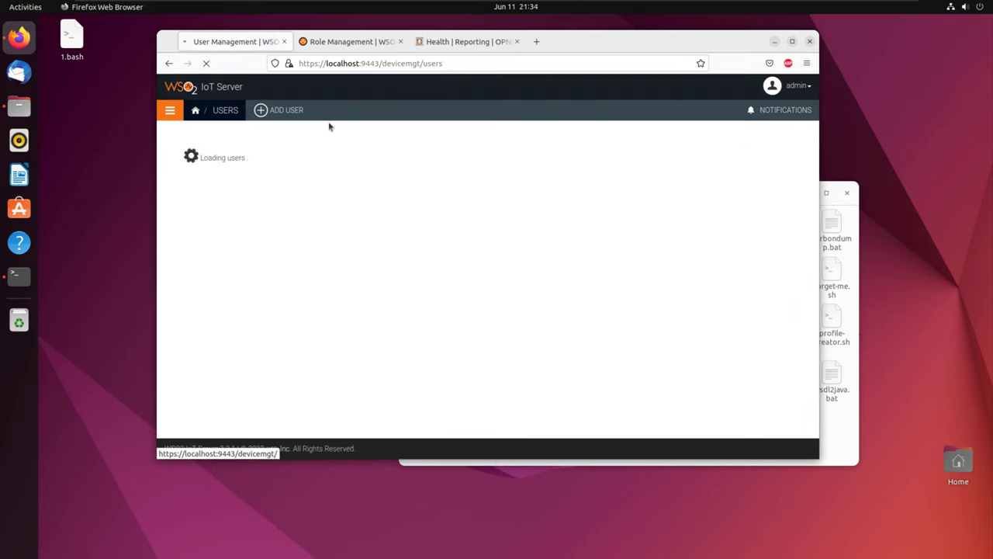
Step: Start a new user with username 'testuser', first name 'test' and last name 'safls'
{"action": "left_click", "coordinate": [281, 109]}
{"action": "left_click", "coordinate": [250, 275]}
{"action": "type", "text": "testuser"}
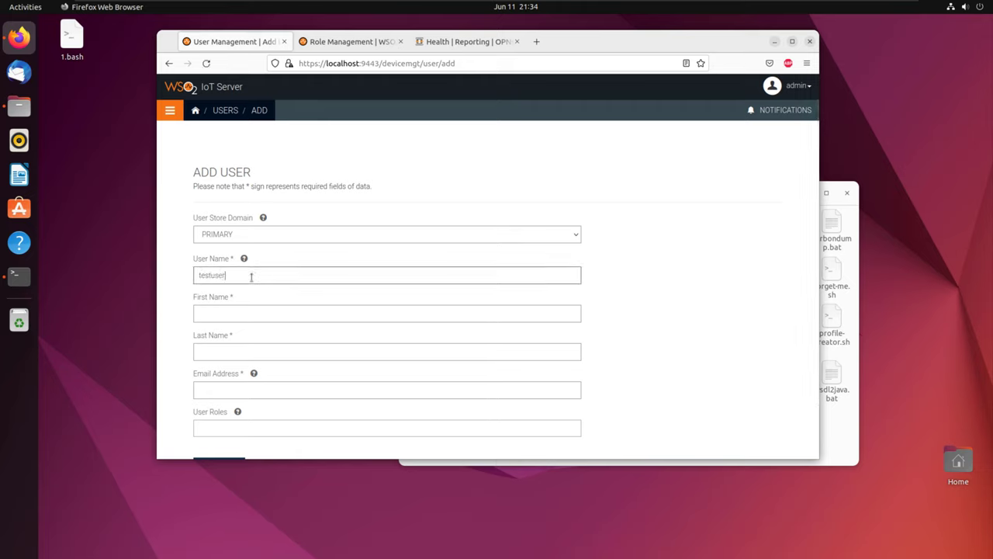
{"action": "left_click", "coordinate": [238, 313]}
{"action": "type", "text": "test"}
{"action": "key", "text": "Tab"}
{"action": "key", "text": "Tab"}
{"action": "type", "text": "safls"}
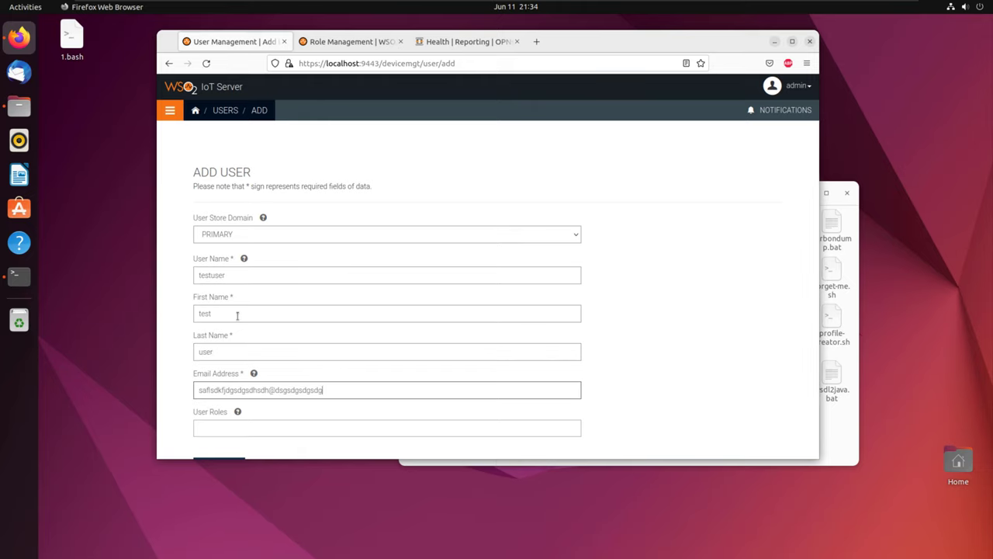
Step: Assign the User role, add the user, acknowledge the confirmation, and return to the dashboard
{"action": "scroll", "coordinate": [237, 313], "scroll_direction": "down", "scroll_amount": 2}
{"action": "left_click", "coordinate": [257, 373]}
{"action": "left_click", "coordinate": [244, 392]}
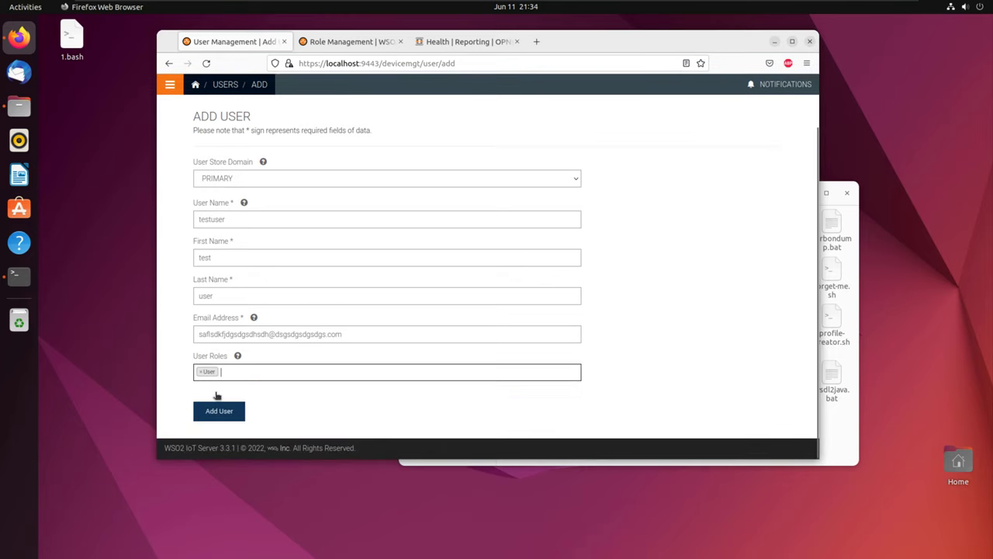
{"action": "left_click", "coordinate": [220, 411]}
{"action": "left_click", "coordinate": [719, 185]}
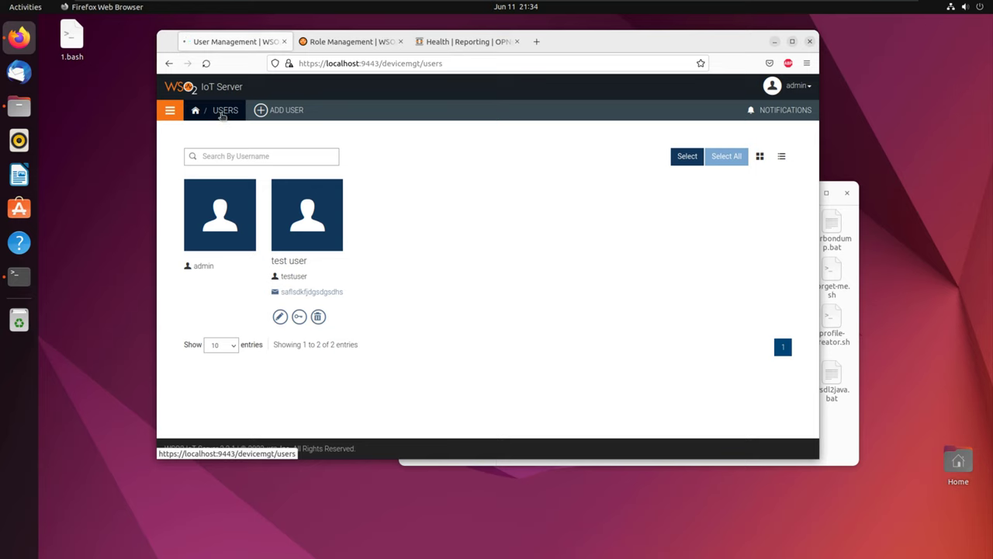
{"action": "left_click", "coordinate": [217, 111]}
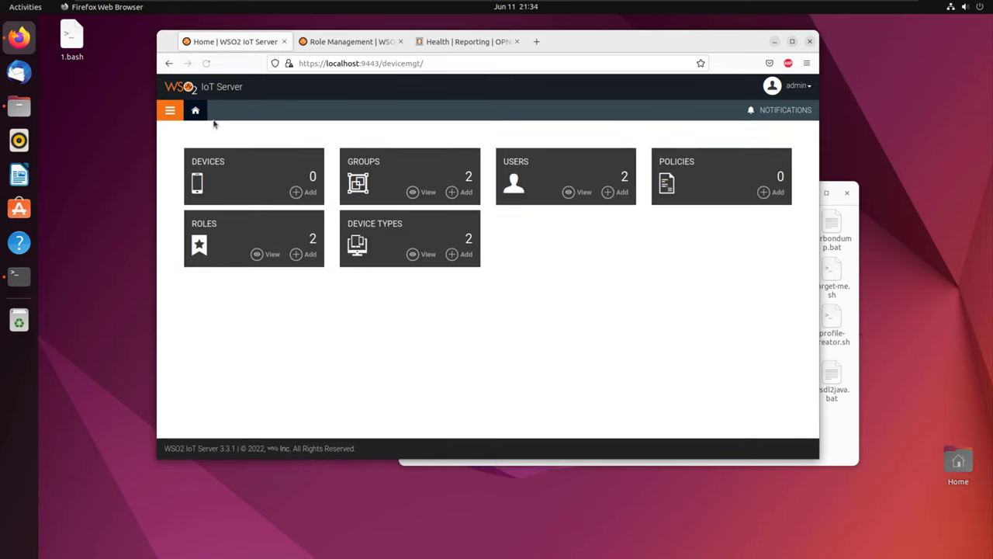
Step: Start an Android policy with passcode policy on, maximum age 20 and history 20
{"action": "left_click", "coordinate": [771, 192]}
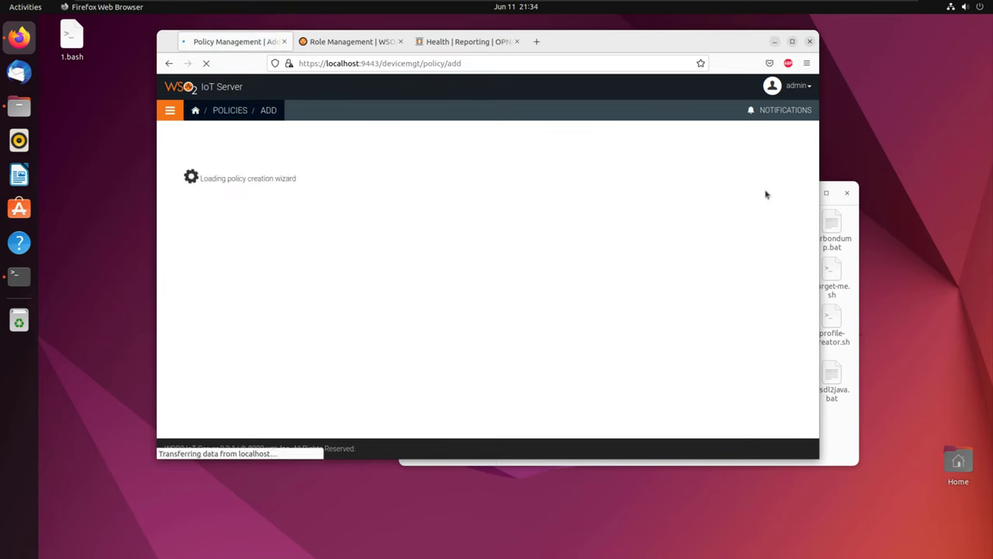
{"action": "left_click", "coordinate": [285, 317]}
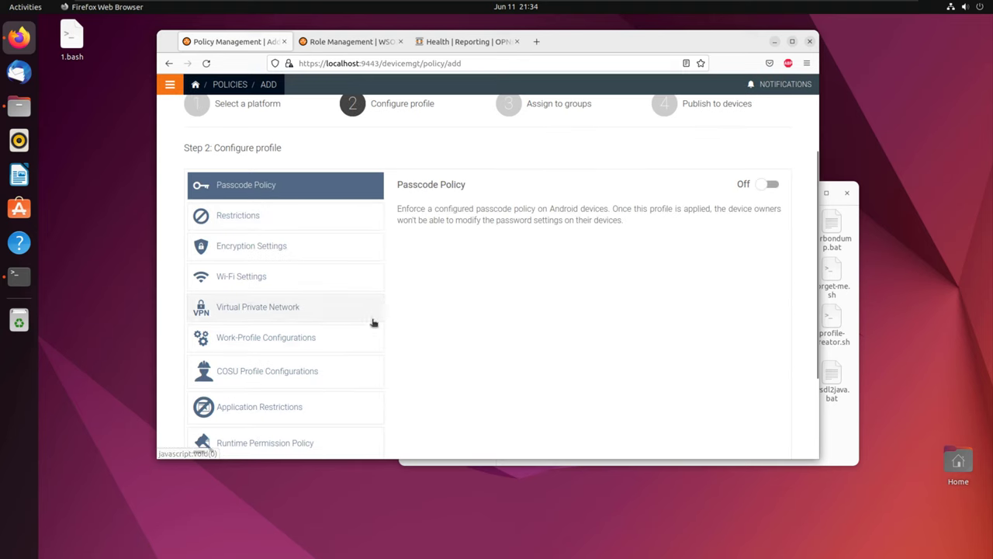
{"action": "left_click", "coordinate": [771, 186]}
{"action": "scroll", "coordinate": [497, 241], "scroll_direction": "down", "scroll_amount": 3}
{"action": "left_click", "coordinate": [466, 285]}
{"action": "type", "text": "20"}
{"action": "left_click", "coordinate": [432, 334]}
{"action": "type", "text": "20"}
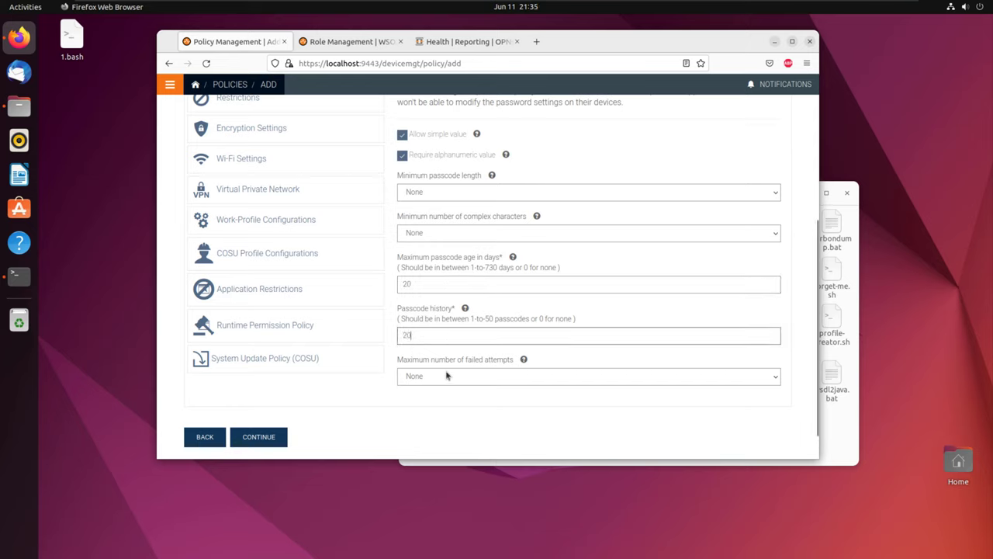
Step: Set maximum failed attempts 09, complex characters 05 and minimum length 08, then zoom to 90%
{"action": "left_click", "coordinate": [446, 377]}
{"action": "left_click", "coordinate": [434, 344]}
{"action": "left_click", "coordinate": [455, 234]}
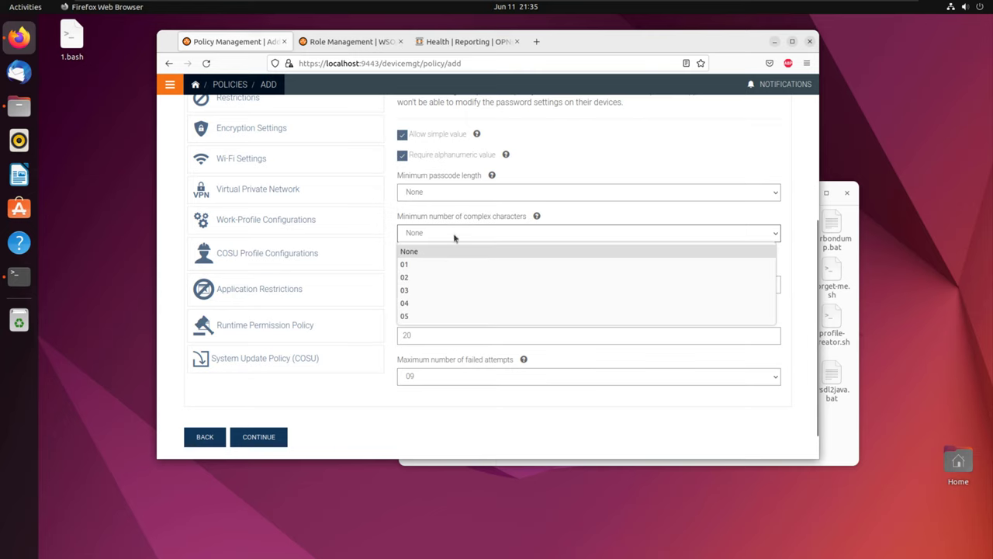
{"action": "left_click", "coordinate": [421, 316]}
{"action": "left_click", "coordinate": [489, 193]}
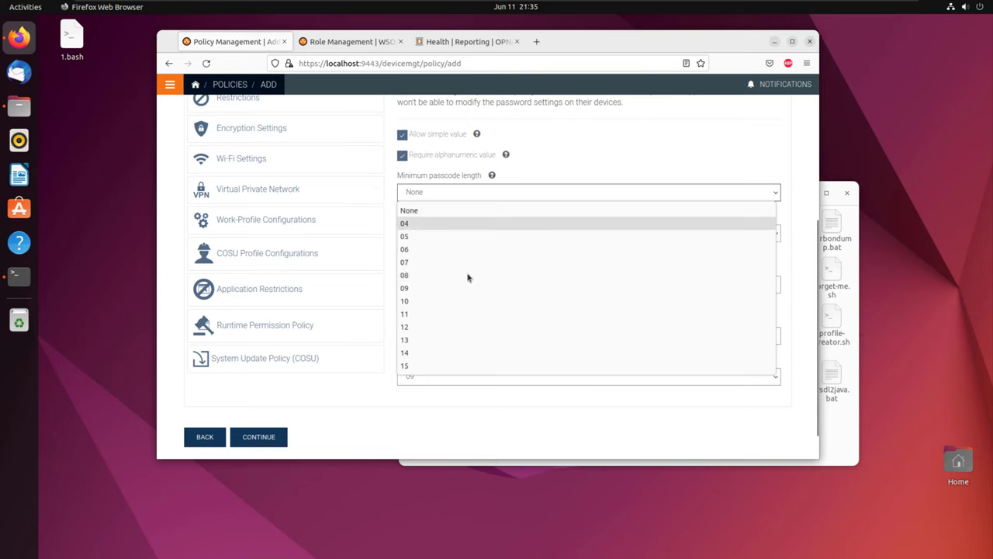
{"action": "left_click", "coordinate": [450, 276]}
{"action": "left_click", "coordinate": [447, 234]}
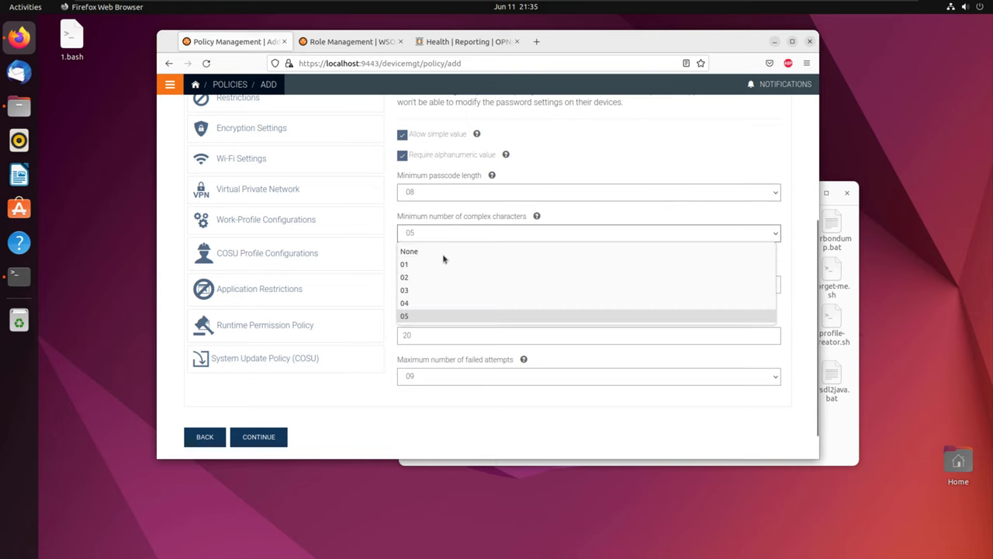
{"action": "left_click", "coordinate": [435, 318]}
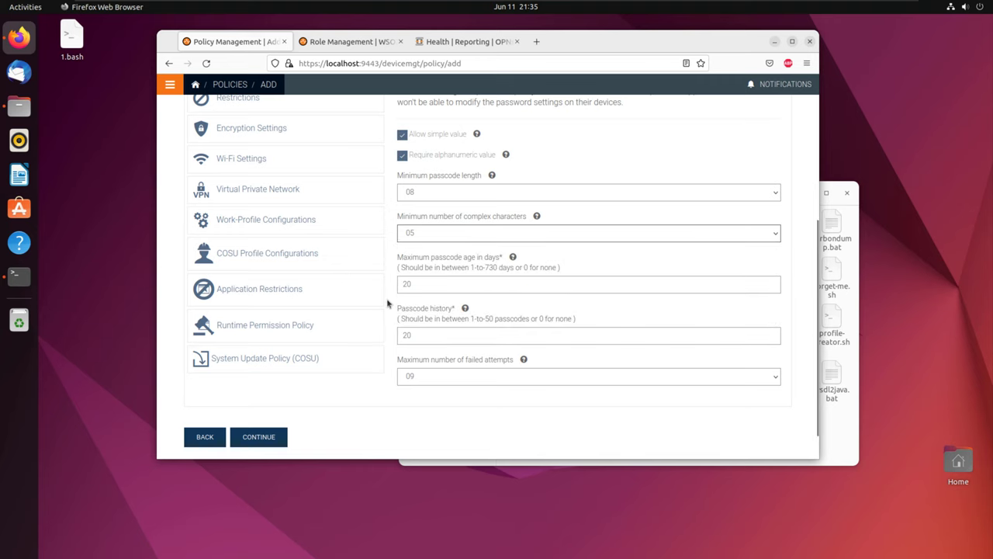
{"action": "key", "text": "ctrl+minus"}
{"action": "scroll", "coordinate": [341, 371], "scroll_direction": "up", "scroll_amount": 5}
Step: Turn on the Restrictions profile of the Android policy
{"action": "left_click", "coordinate": [273, 281]}
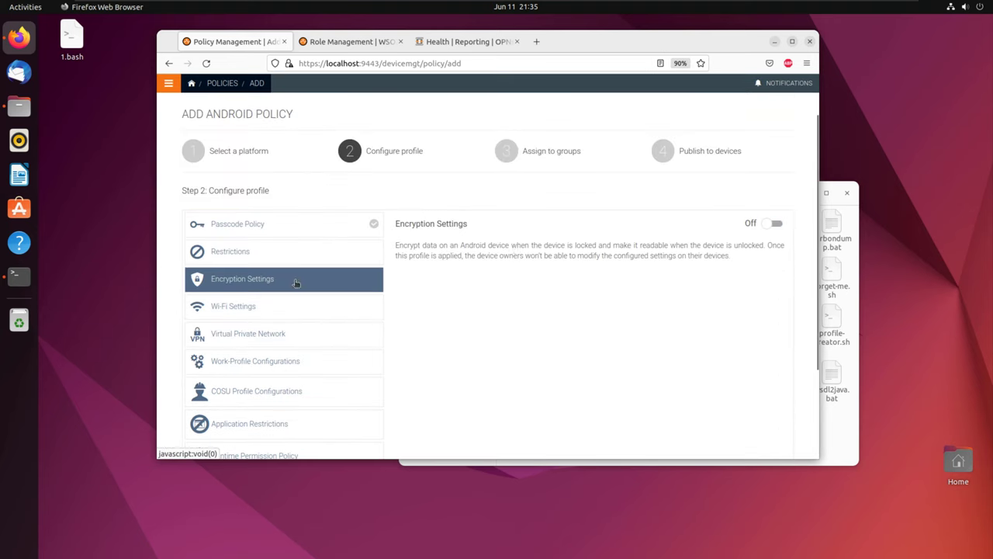
{"action": "left_click", "coordinate": [293, 261]}
{"action": "left_click", "coordinate": [776, 224]}
{"action": "scroll", "coordinate": [467, 314], "scroll_direction": "down", "scroll_amount": 3}
{"action": "scroll", "coordinate": [468, 314], "scroll_direction": "down", "scroll_amount": 1}
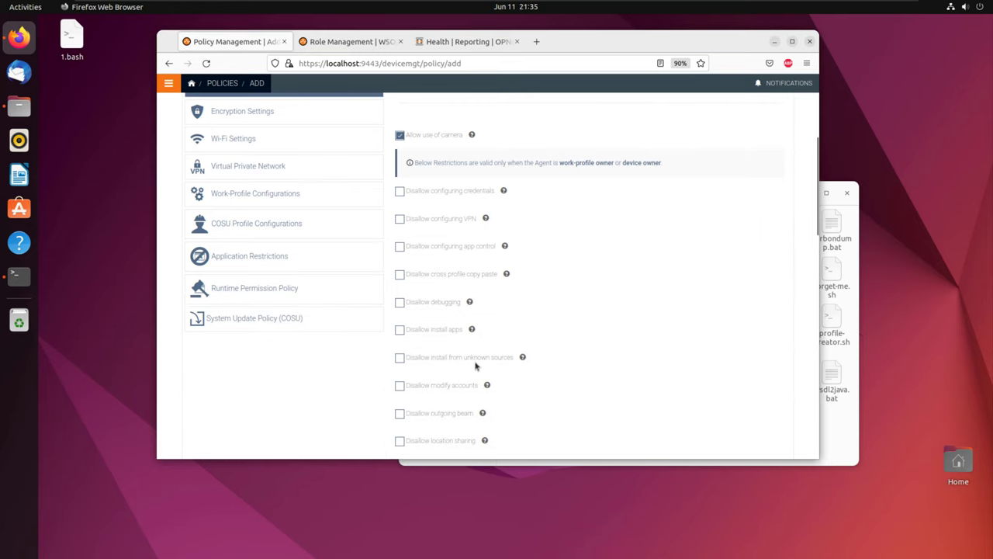
{"action": "scroll", "coordinate": [452, 255], "scroll_direction": "down", "scroll_amount": 3}
{"action": "scroll", "coordinate": [452, 259], "scroll_direction": "up", "scroll_amount": 5}
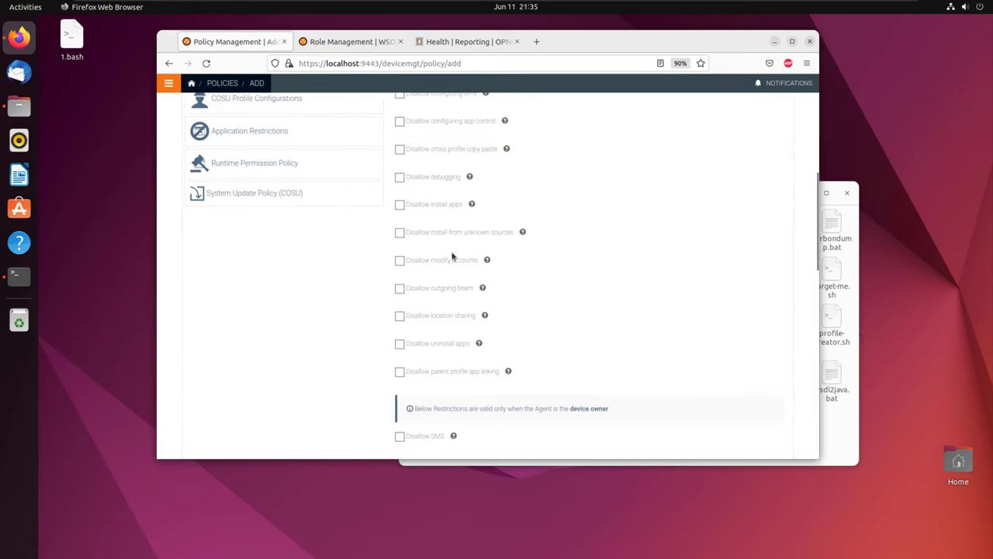
Step: Enable Application Restrictions and leave COSU and Work-Profile configurations off
{"action": "left_click", "coordinate": [280, 368]}
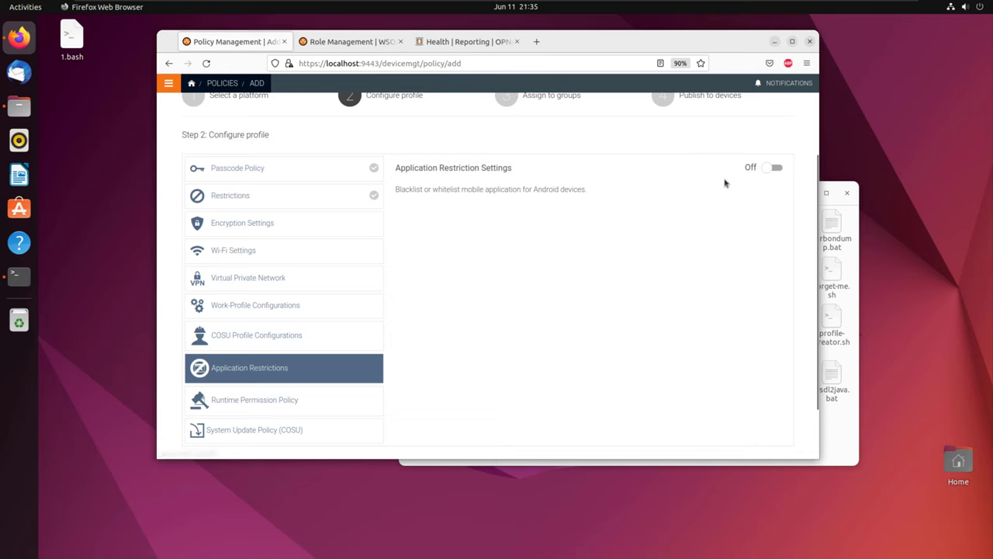
{"action": "left_click", "coordinate": [771, 168]}
{"action": "left_click", "coordinate": [282, 334]}
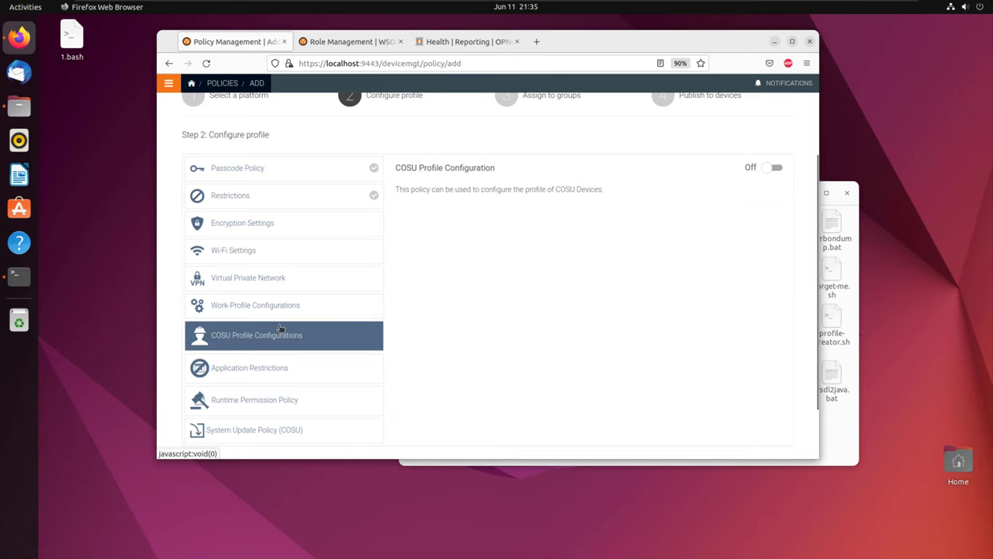
{"action": "left_click", "coordinate": [773, 168]}
{"action": "left_click", "coordinate": [772, 168]}
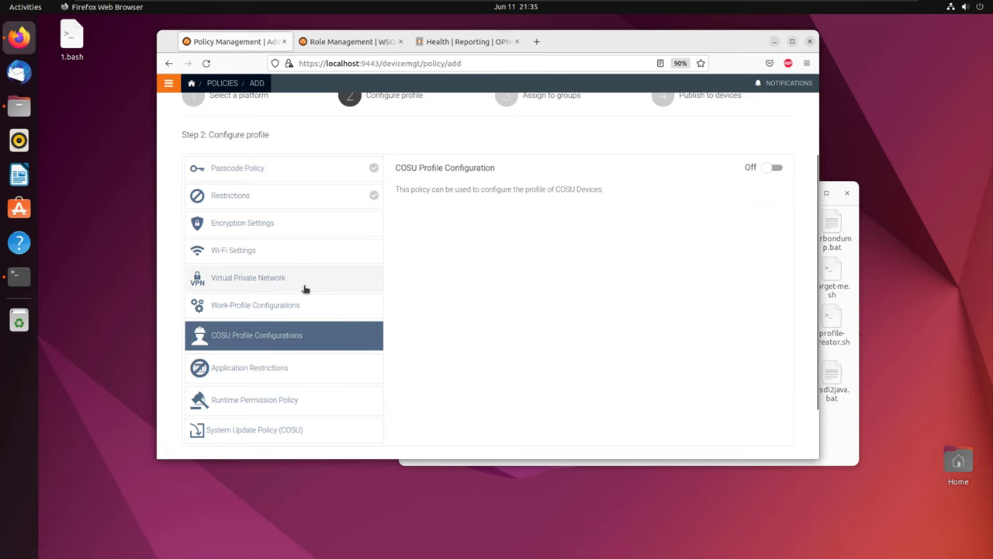
{"action": "left_click", "coordinate": [299, 305]}
{"action": "left_click", "coordinate": [774, 169]}
{"action": "left_click", "coordinate": [775, 169]}
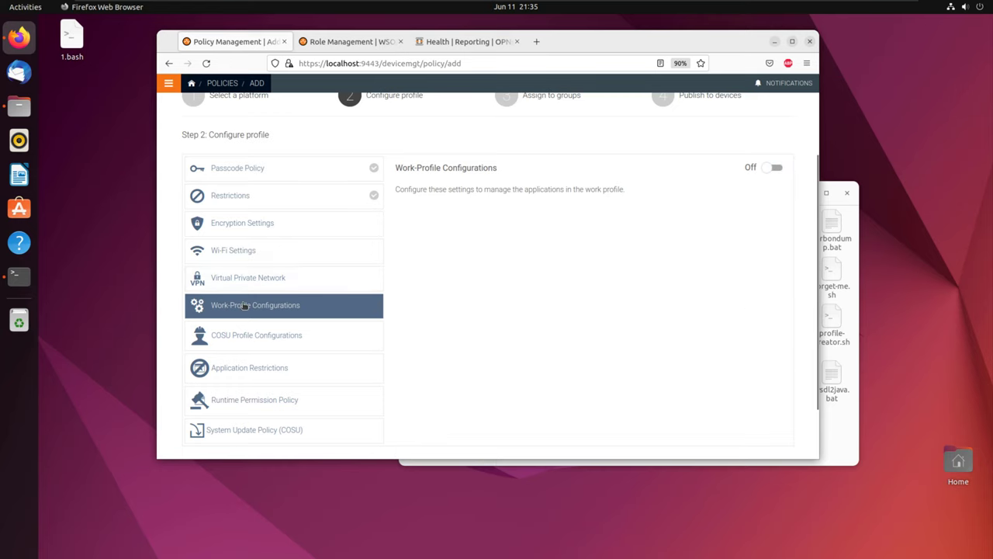
{"action": "scroll", "coordinate": [253, 373], "scroll_direction": "down", "scroll_amount": 2}
{"action": "left_click", "coordinate": [254, 371]}
Step: Advance the policy to group assignment and check the available user roles and device groups
{"action": "left_click", "coordinate": [256, 409]}
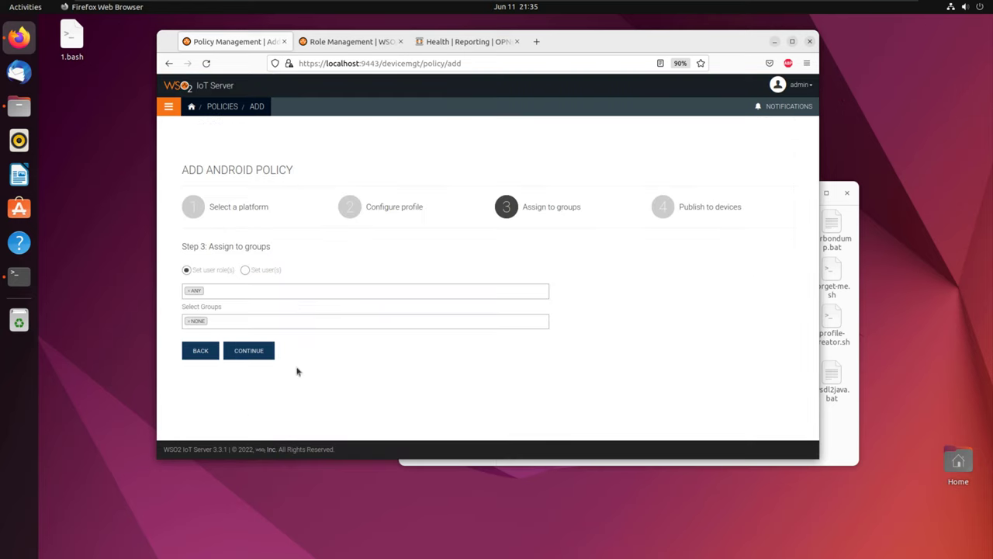
{"action": "left_click", "coordinate": [189, 293]}
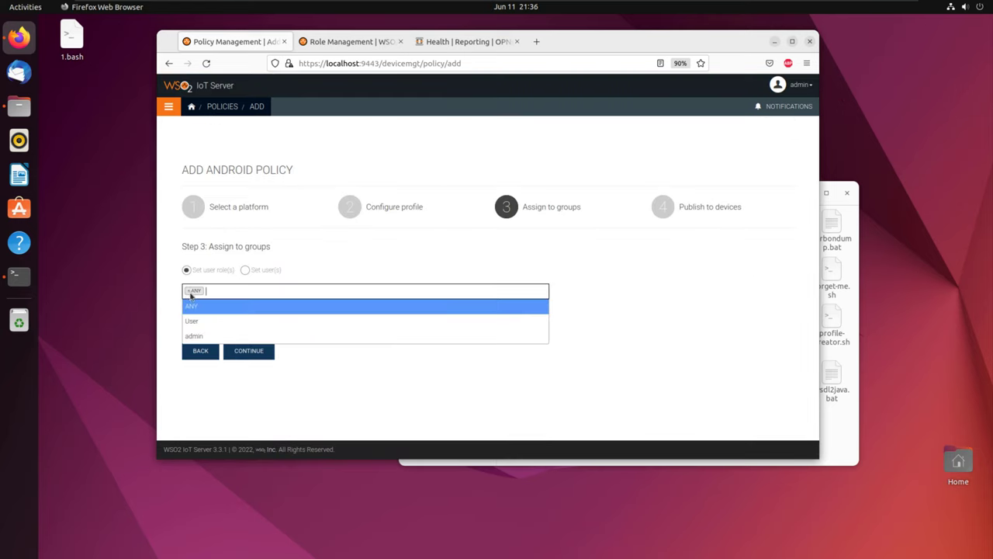
{"action": "left_click", "coordinate": [159, 304]}
{"action": "left_click", "coordinate": [188, 325]}
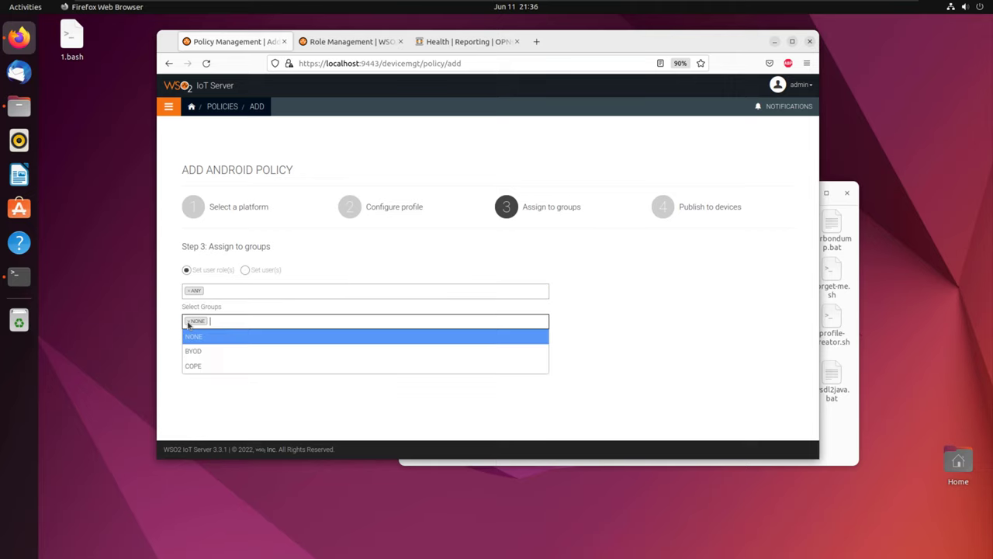
{"action": "left_click", "coordinate": [347, 266]}
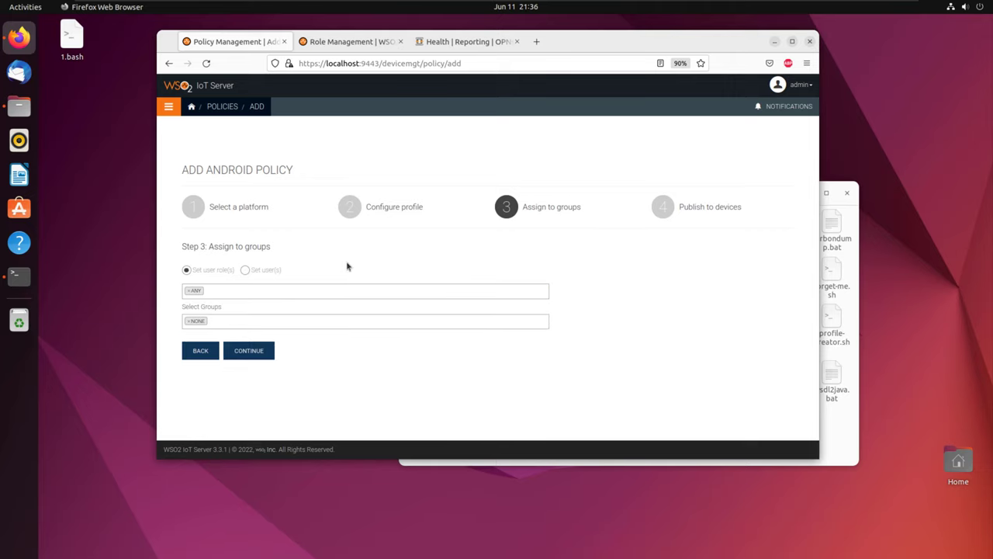
Step: Start a new device group from the dashboard in a new tab
{"action": "middle_click", "coordinate": [191, 106]}
{"action": "left_click", "coordinate": [344, 44]}
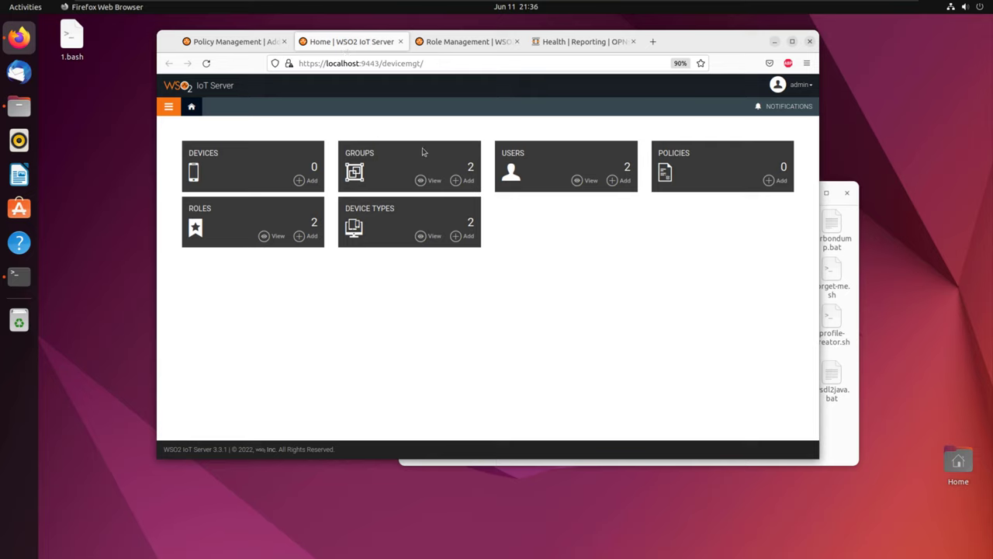
{"action": "left_click", "coordinate": [460, 180]}
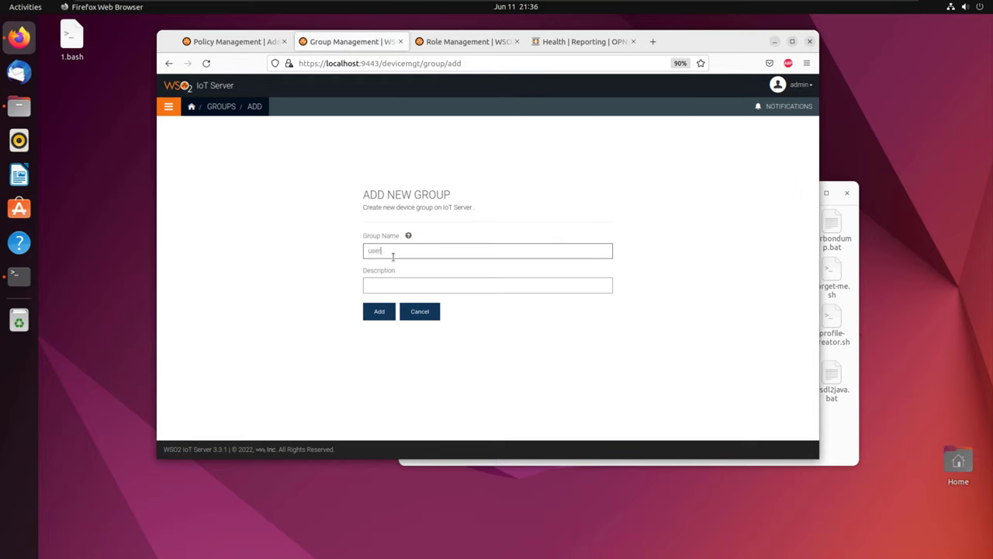
Step: Create device group 'usergroup' with description 'user of my cp', correcting the name
{"action": "type", "text": "user of my cp"}
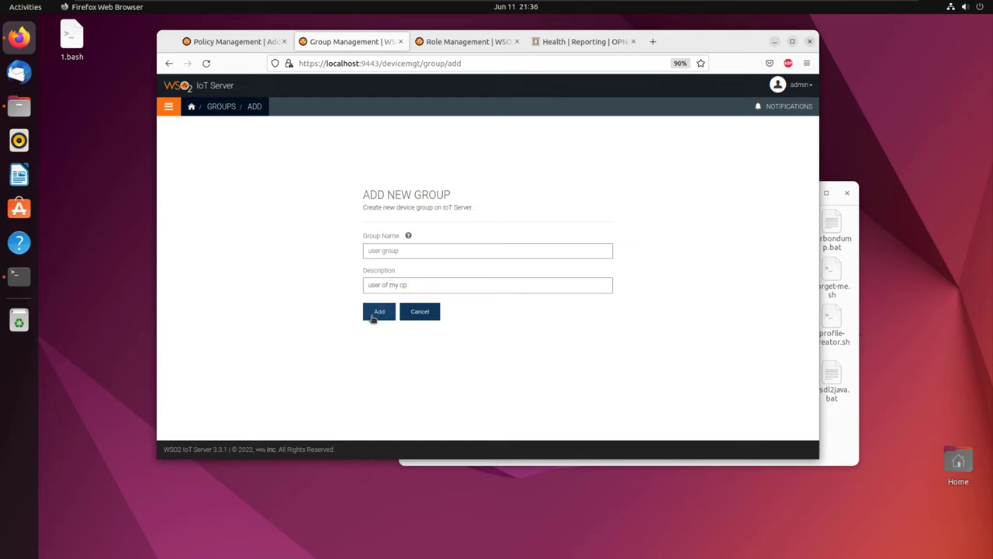
{"action": "left_click", "coordinate": [372, 312]}
{"action": "left_click", "coordinate": [415, 251]}
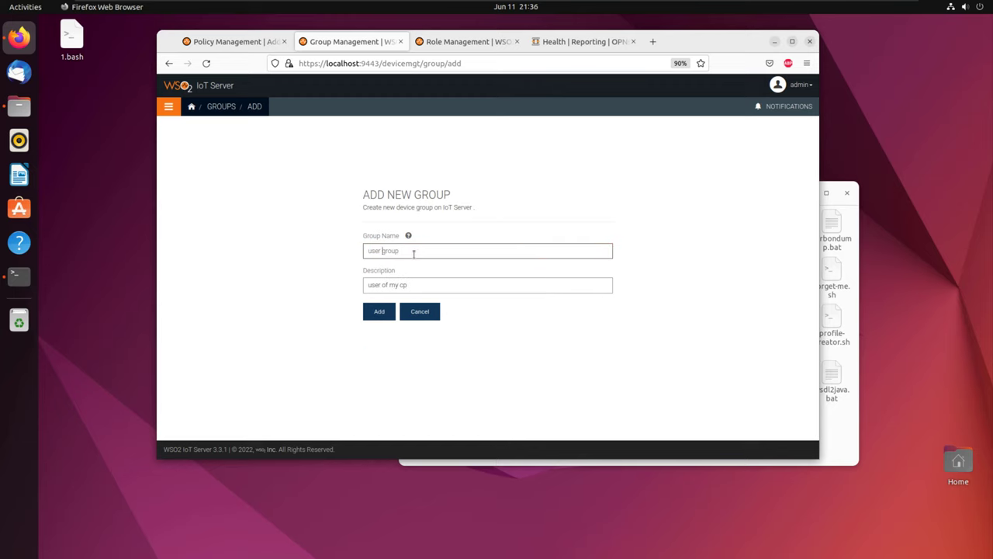
{"action": "left_click", "coordinate": [381, 305]}
{"action": "left_click", "coordinate": [417, 252]}
{"action": "left_click", "coordinate": [380, 313]}
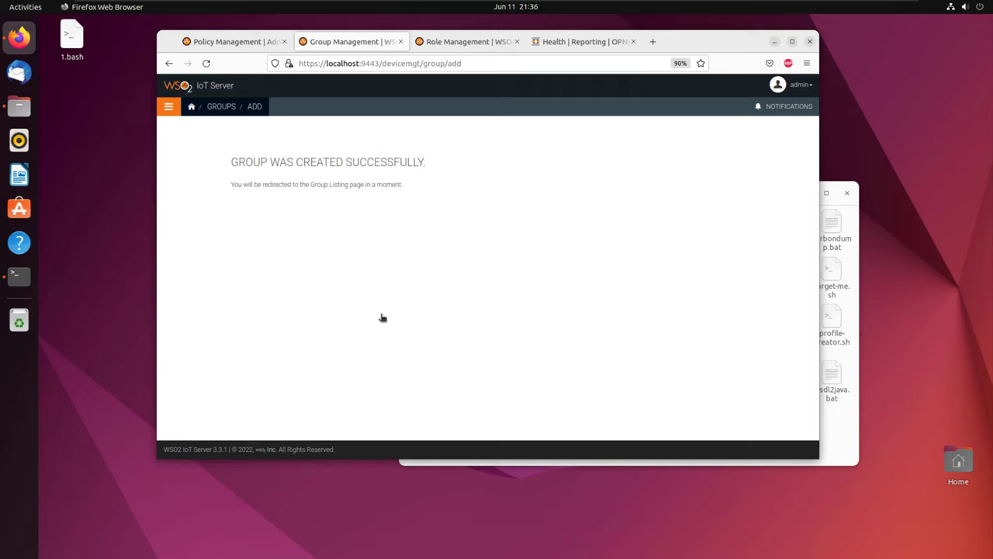
Step: View the device groups list, then go back to the unfinished policy tab
{"action": "left_click", "coordinate": [218, 108]}
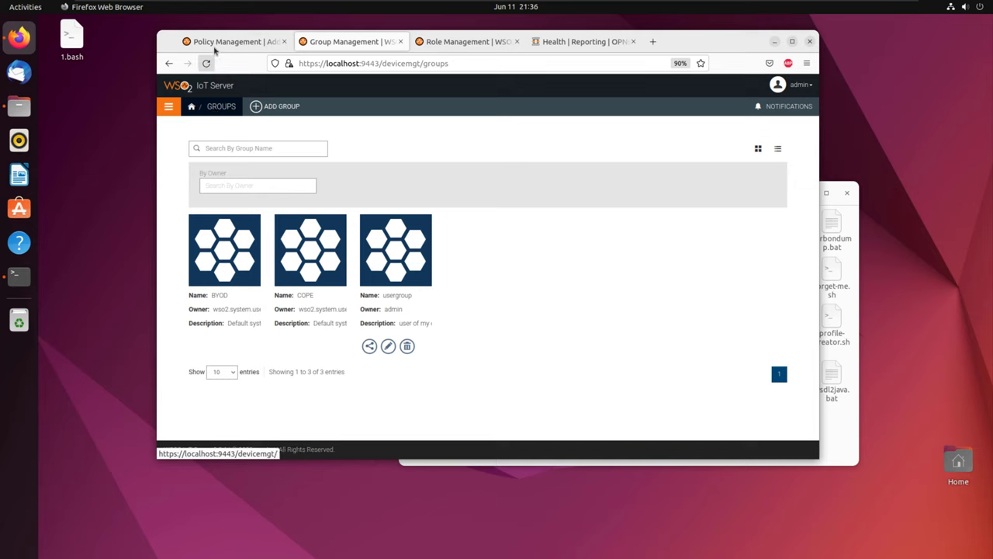
{"action": "left_click", "coordinate": [462, 41]}
{"action": "left_click", "coordinate": [233, 42]}
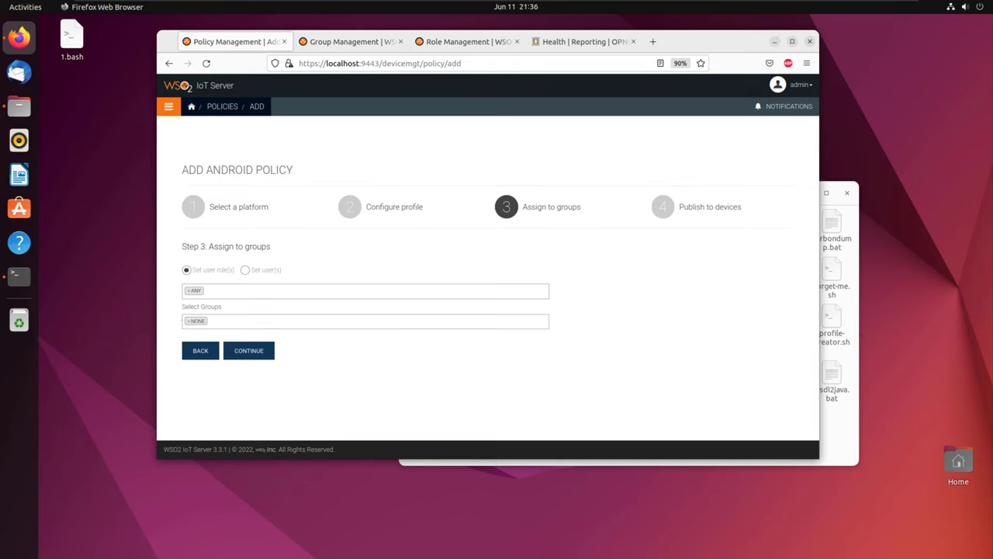
Step: Remove NONE from the policy's groups and reload the policy page
{"action": "left_click", "coordinate": [187, 324]}
{"action": "left_click", "coordinate": [189, 321]}
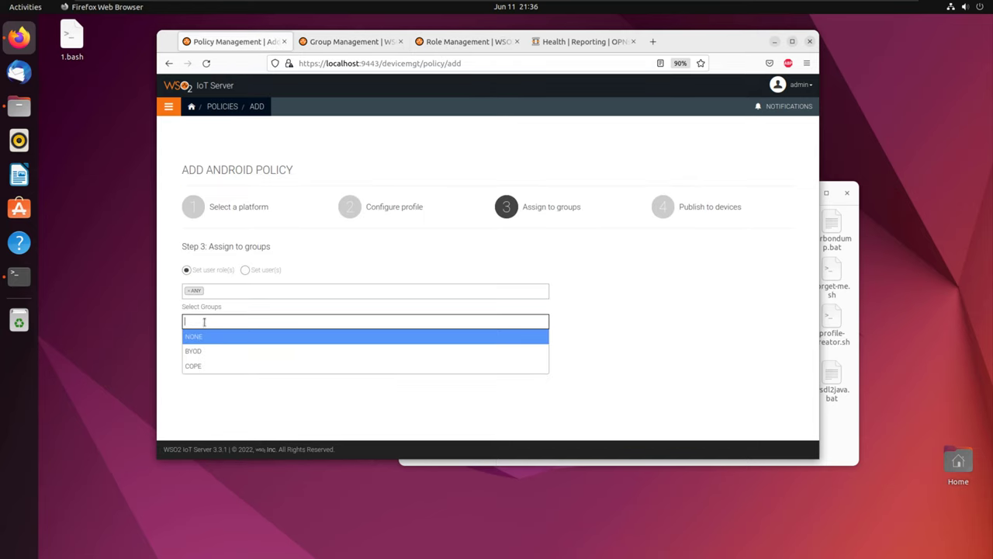
{"action": "type", "text": "us"}
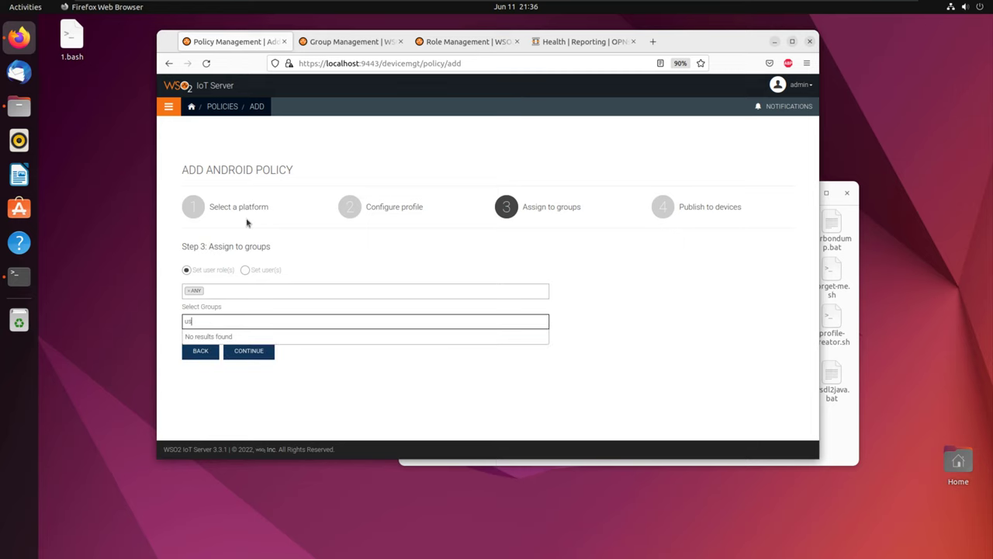
{"action": "left_click", "coordinate": [206, 63]}
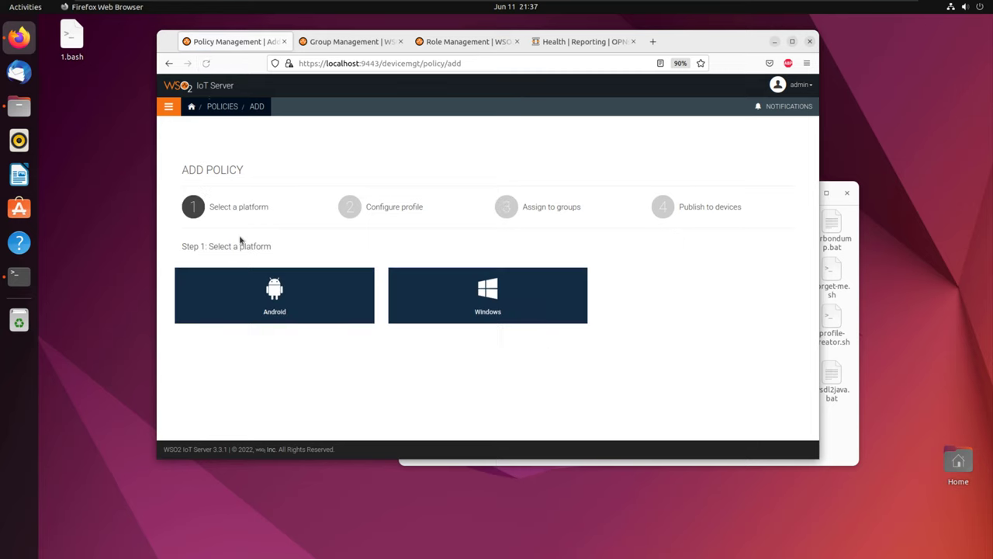
Step: Set Android passcode rules: 05 complex characters, length 08, age and history 7, 09 failed attempts
{"action": "left_click", "coordinate": [271, 289]}
{"action": "scroll", "coordinate": [291, 288], "scroll_direction": "down", "scroll_amount": 3}
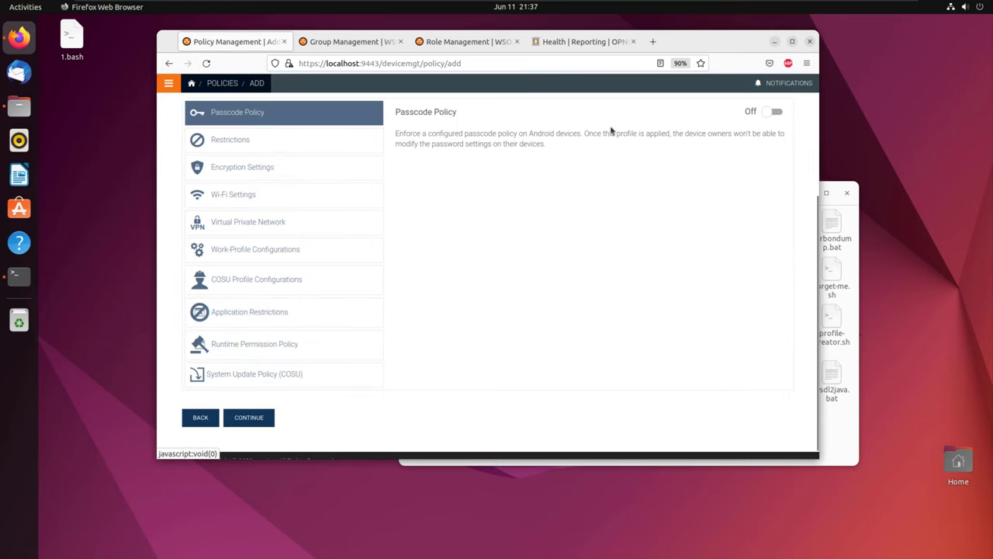
{"action": "left_click", "coordinate": [773, 112]}
{"action": "left_click", "coordinate": [452, 264]}
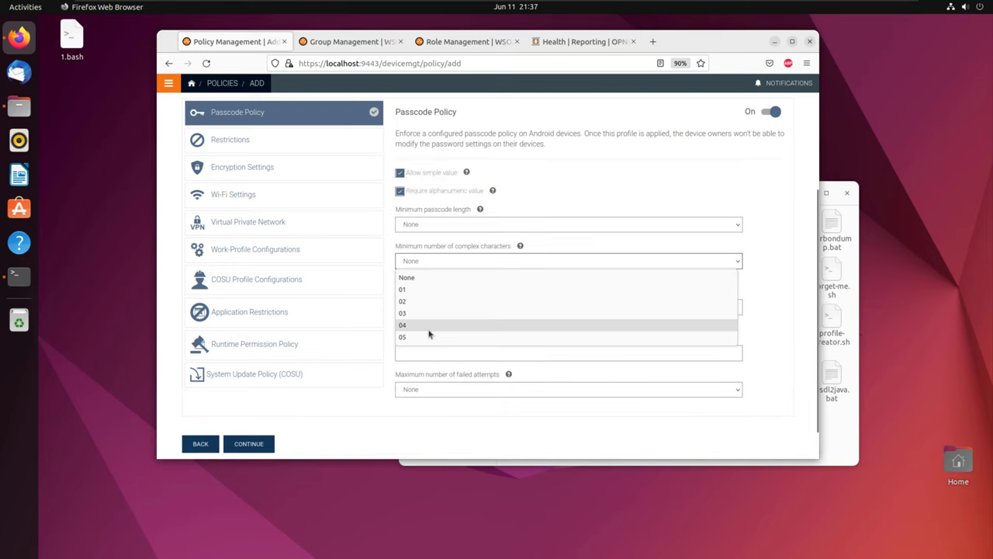
{"action": "left_click", "coordinate": [430, 329]}
{"action": "left_click", "coordinate": [463, 227]}
{"action": "left_click", "coordinate": [438, 300]}
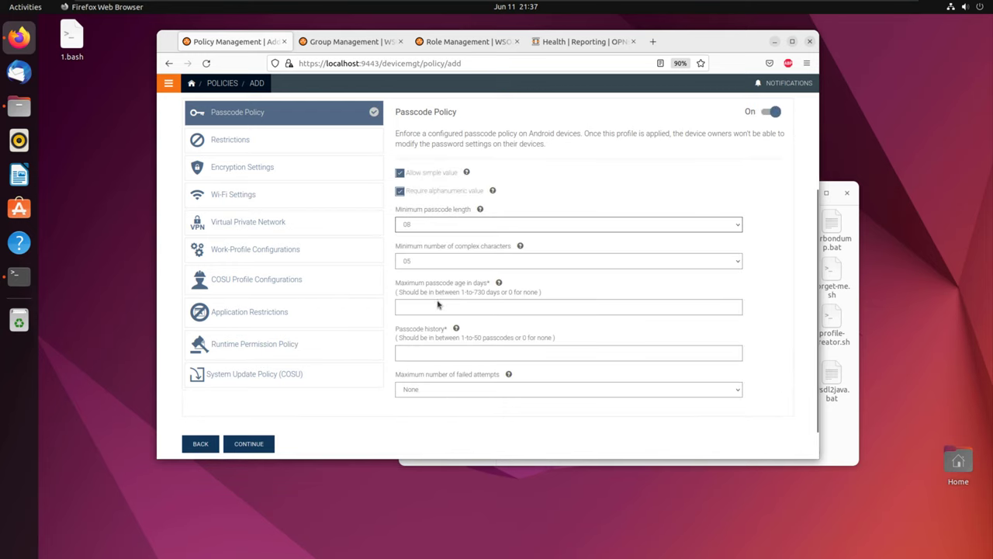
{"action": "left_click", "coordinate": [425, 308]}
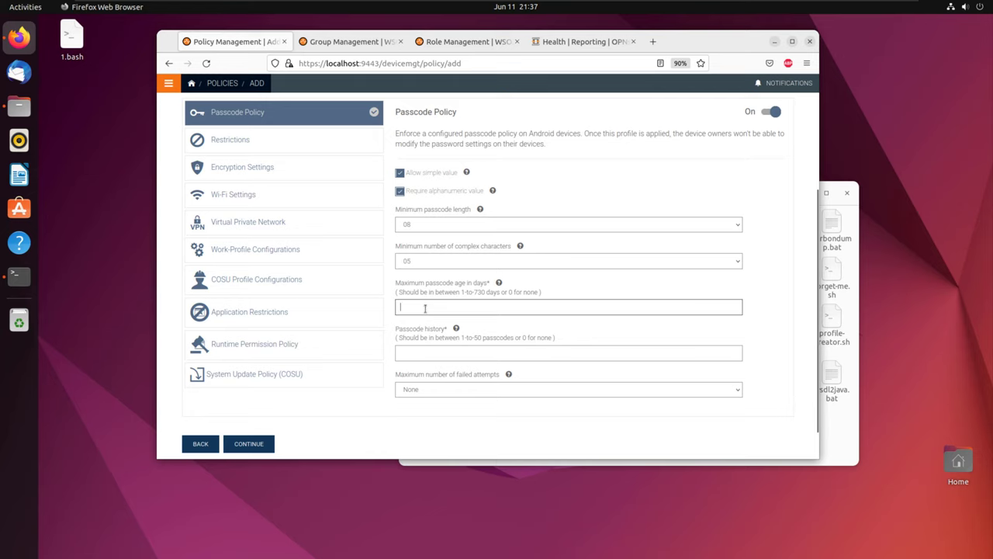
{"action": "type", "text": "7"}
{"action": "left_click", "coordinate": [420, 354]}
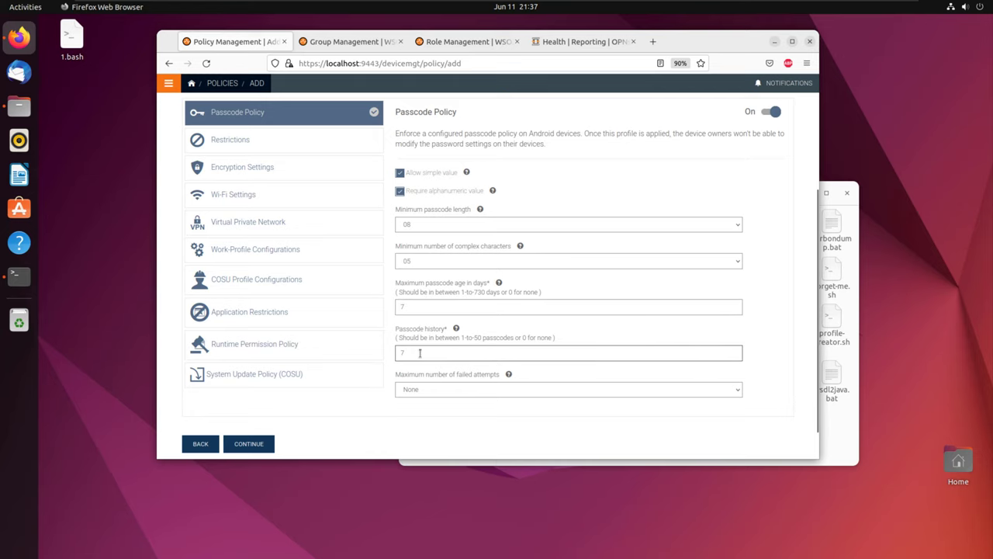
{"action": "scroll", "coordinate": [420, 354], "scroll_direction": "down", "scroll_amount": 1}
{"action": "left_click", "coordinate": [430, 353]}
{"action": "left_click", "coordinate": [417, 323]}
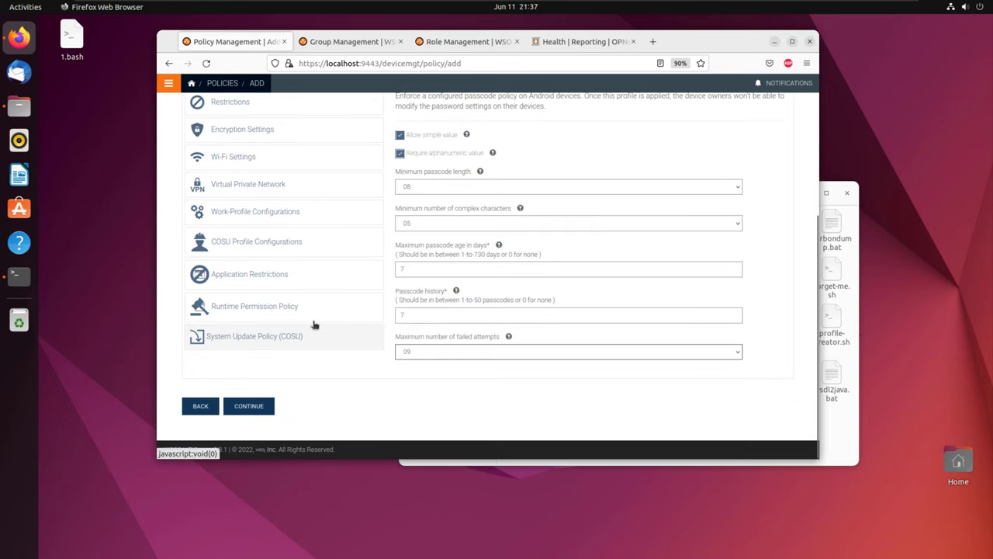
Step: Try enabling Wi-Fi settings, then turn them off again to clear the validation error
{"action": "left_click", "coordinate": [249, 160]}
{"action": "left_click", "coordinate": [772, 102]}
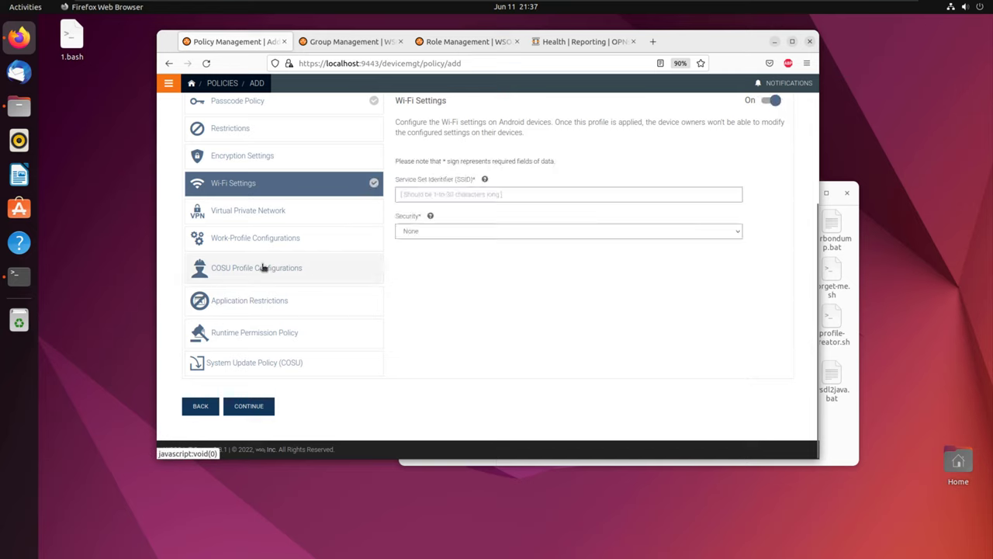
{"action": "left_click", "coordinate": [264, 267]}
{"action": "left_click", "coordinate": [254, 220]}
{"action": "left_click", "coordinate": [259, 240]}
{"action": "left_click", "coordinate": [256, 363]}
{"action": "left_click", "coordinate": [241, 411]}
{"action": "left_click", "coordinate": [344, 192]}
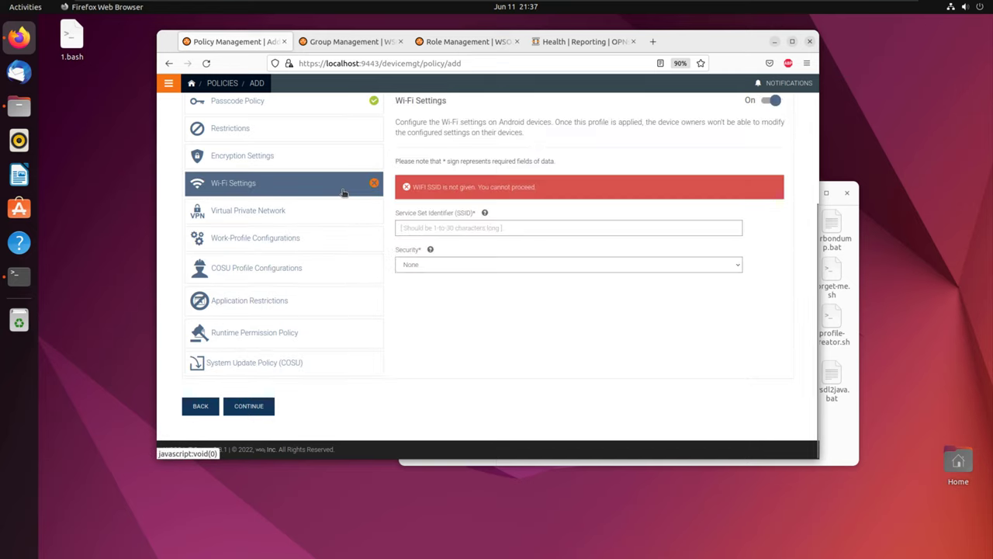
{"action": "left_click", "coordinate": [772, 102]}
Step: Enable Restrictions with 'Disallow configuring VPN' and continue to group assignment
{"action": "left_click", "coordinate": [287, 129]}
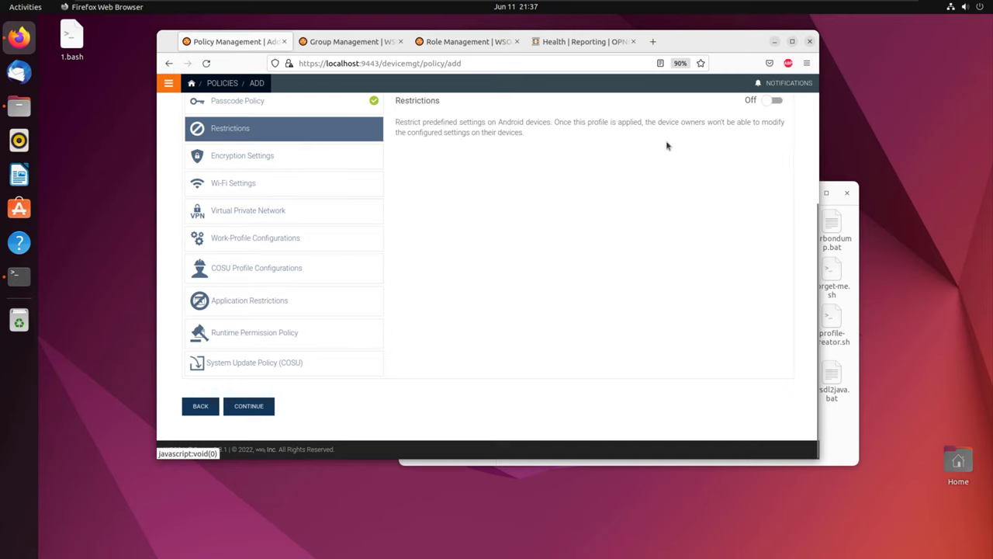
{"action": "left_click", "coordinate": [773, 101]}
{"action": "left_click", "coordinate": [400, 264]}
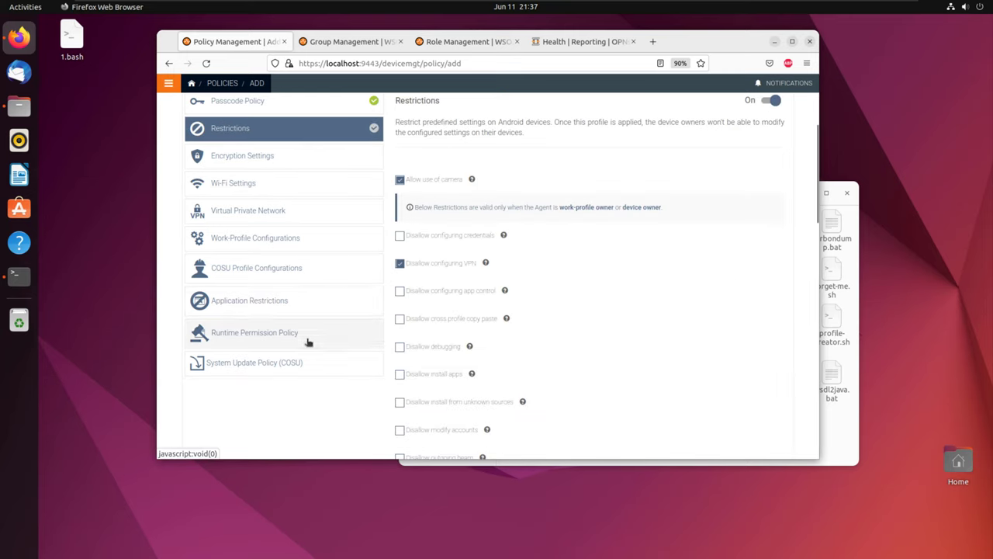
{"action": "scroll", "coordinate": [299, 349], "scroll_direction": "down", "scroll_amount": 10}
{"action": "left_click", "coordinate": [259, 408]}
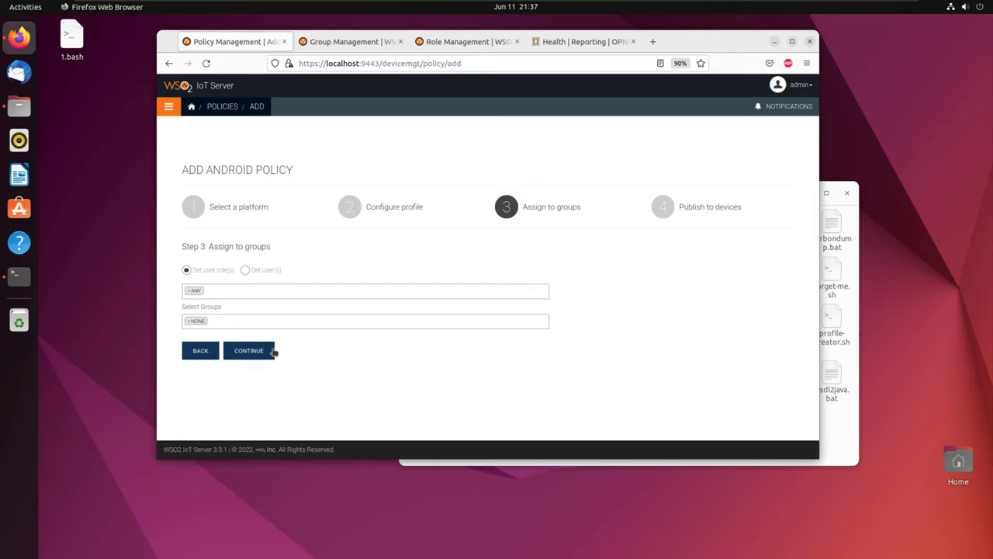
Step: Assign the policy to usergroup and advance to the publish step
{"action": "left_click", "coordinate": [186, 326]}
{"action": "left_click", "coordinate": [208, 382]}
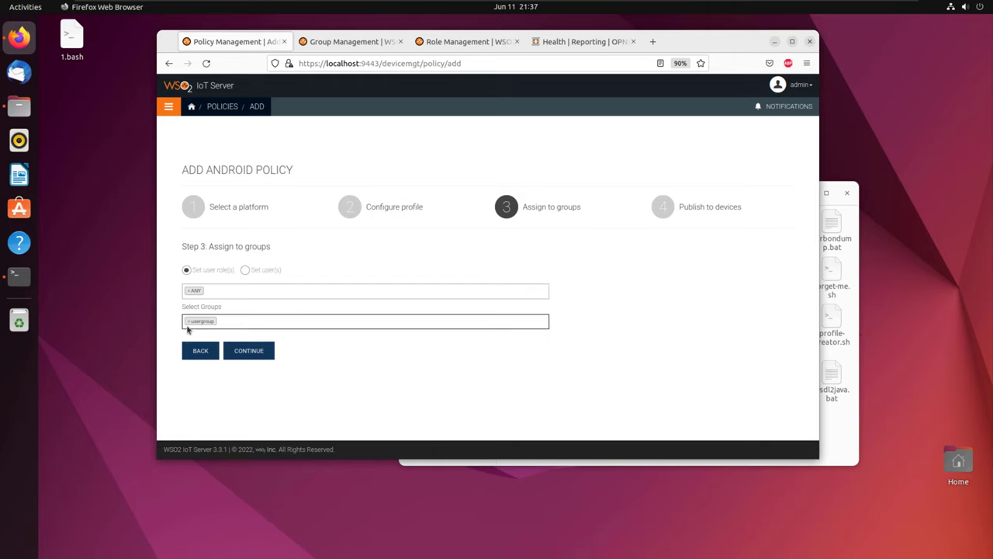
{"action": "left_click", "coordinate": [262, 353]}
Step: Name the policy 'android police', publish it, and return to the dashboard
{"action": "left_click", "coordinate": [252, 295]}
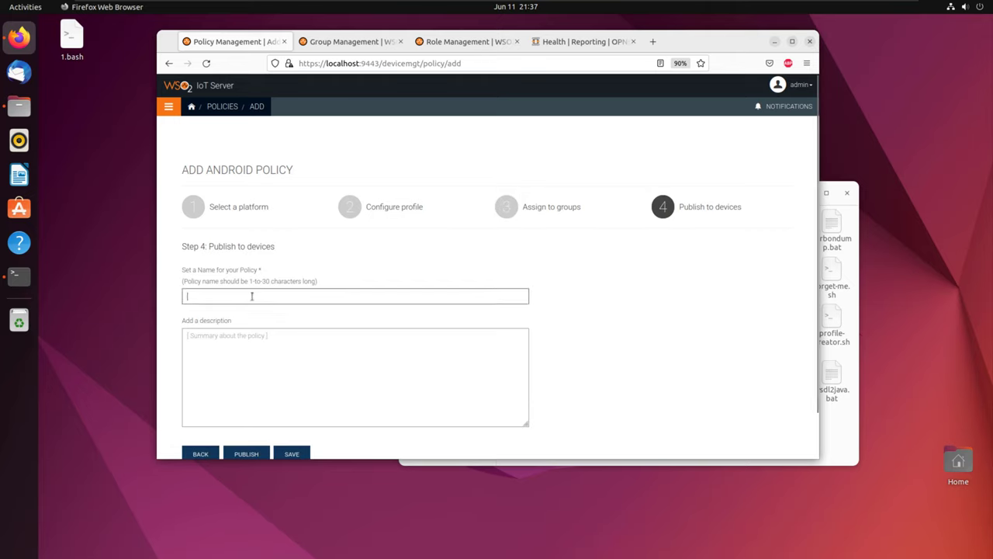
{"action": "type", "text": "android"}
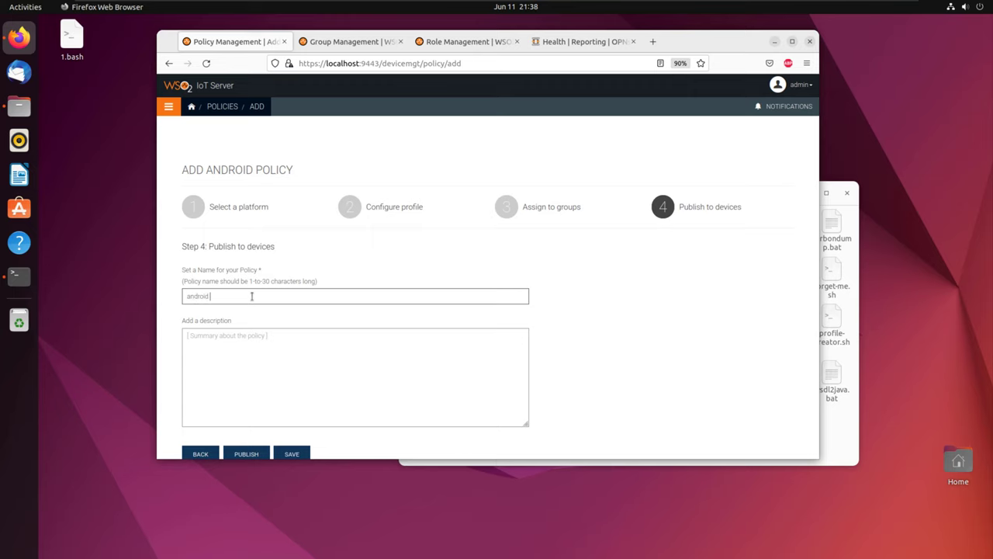
{"action": "scroll", "coordinate": [251, 296], "scroll_direction": "down", "scroll_amount": 1}
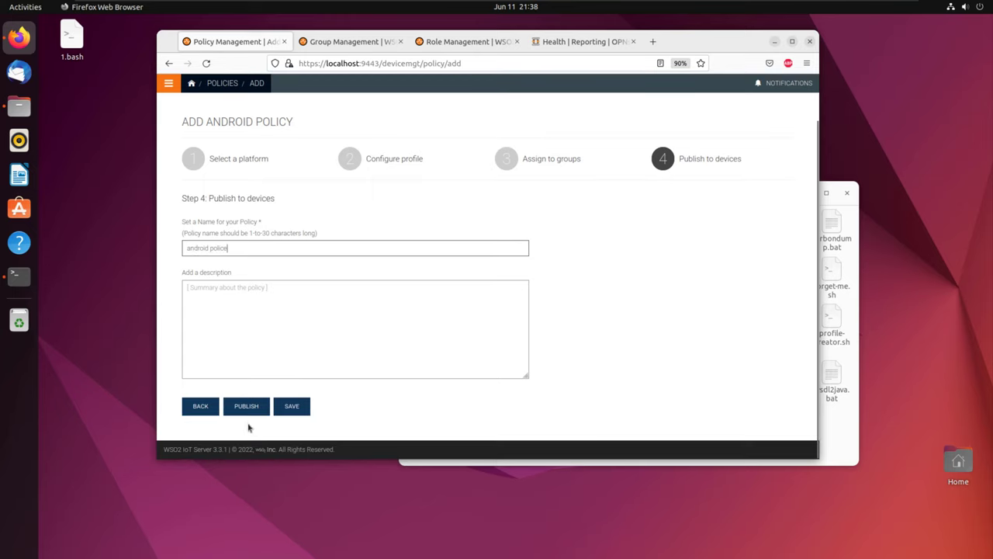
{"action": "left_click", "coordinate": [247, 405]}
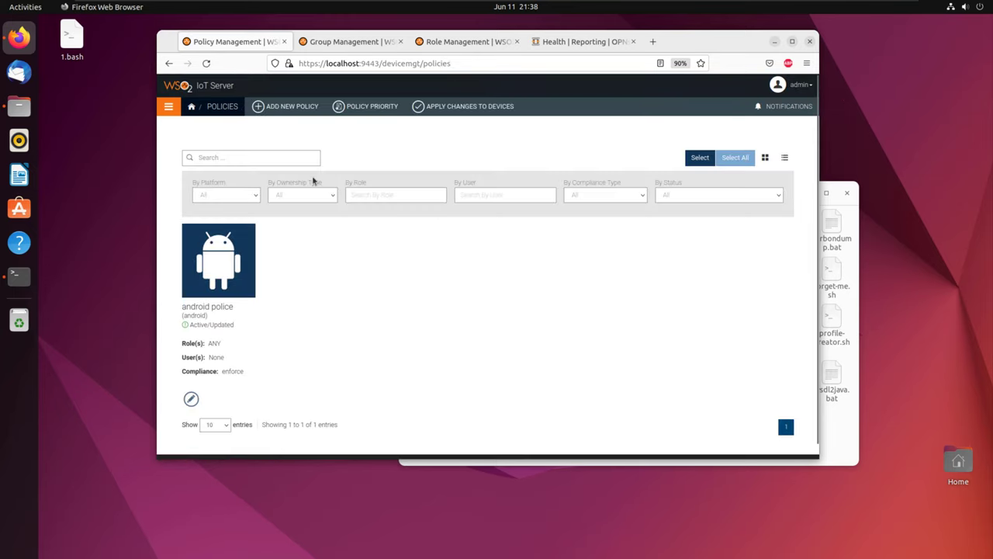
{"action": "left_click", "coordinate": [191, 108]}
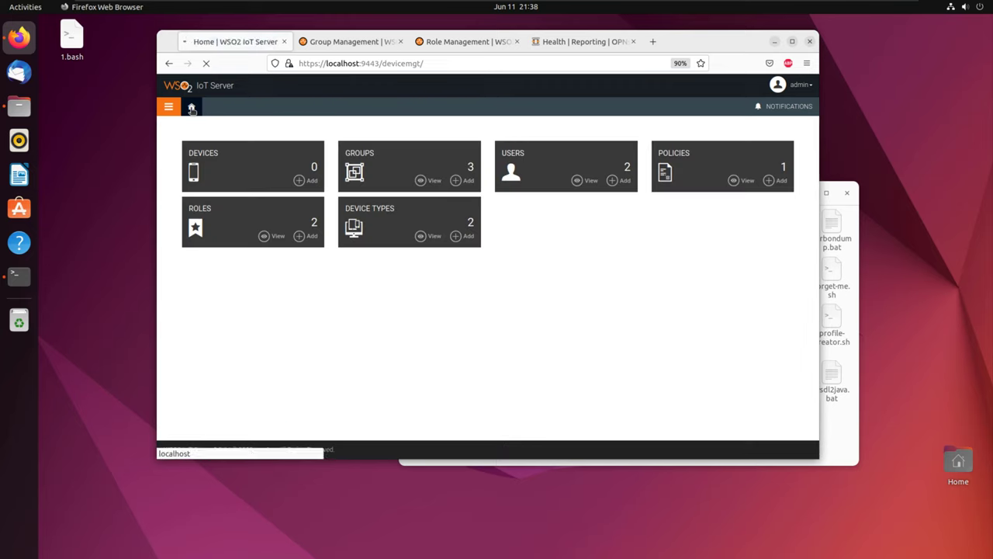
Step: Give the test user a new password of at least 5 characters, then return home
{"action": "left_click", "coordinate": [579, 180]}
{"action": "left_click", "coordinate": [296, 305]}
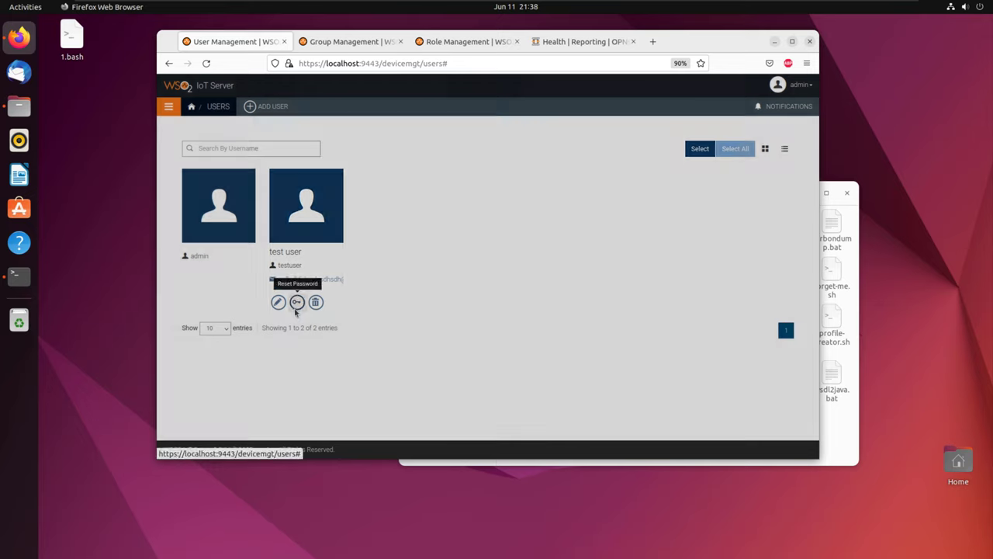
{"action": "left_click", "coordinate": [288, 176]}
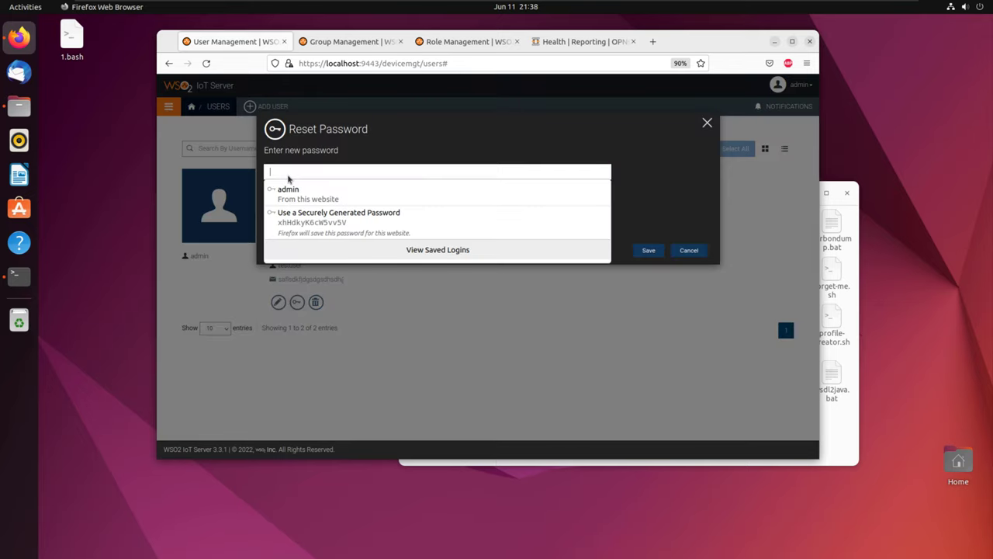
{"action": "type", "text": "a"}
{"action": "left_click", "coordinate": [285, 211]}
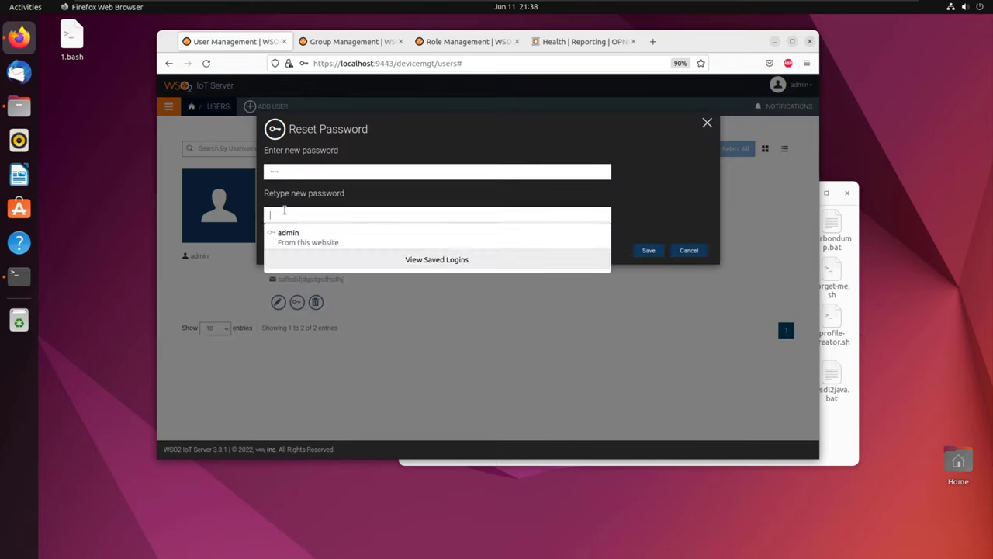
{"action": "type", "text": "aaa"}
{"action": "left_click", "coordinate": [649, 251]}
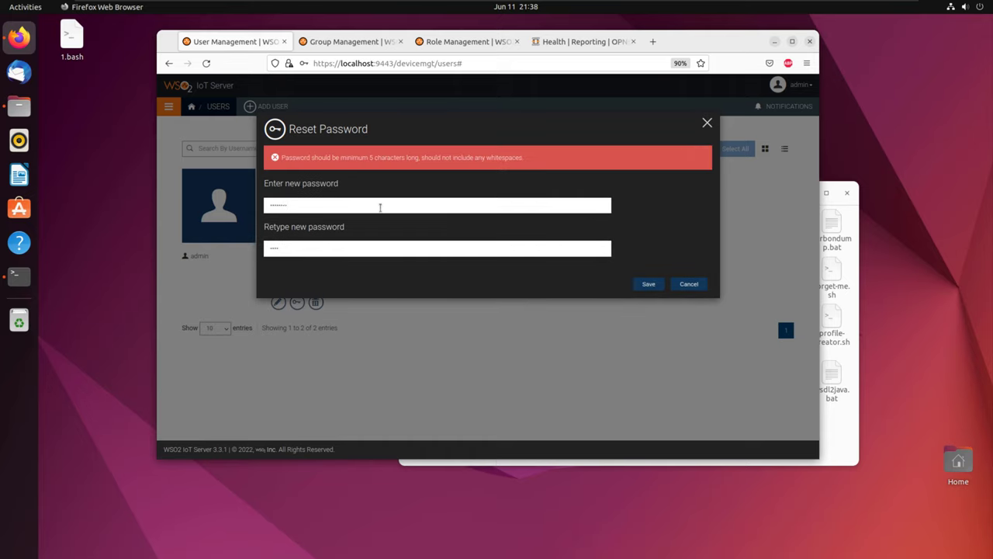
{"action": "left_click", "coordinate": [646, 284]}
{"action": "left_click", "coordinate": [453, 264]}
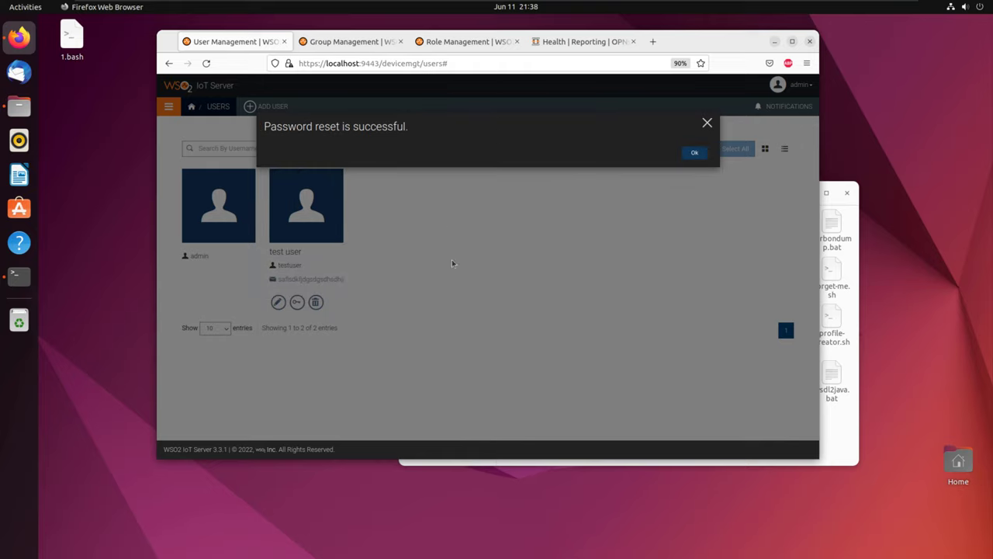
{"action": "left_click", "coordinate": [698, 152]}
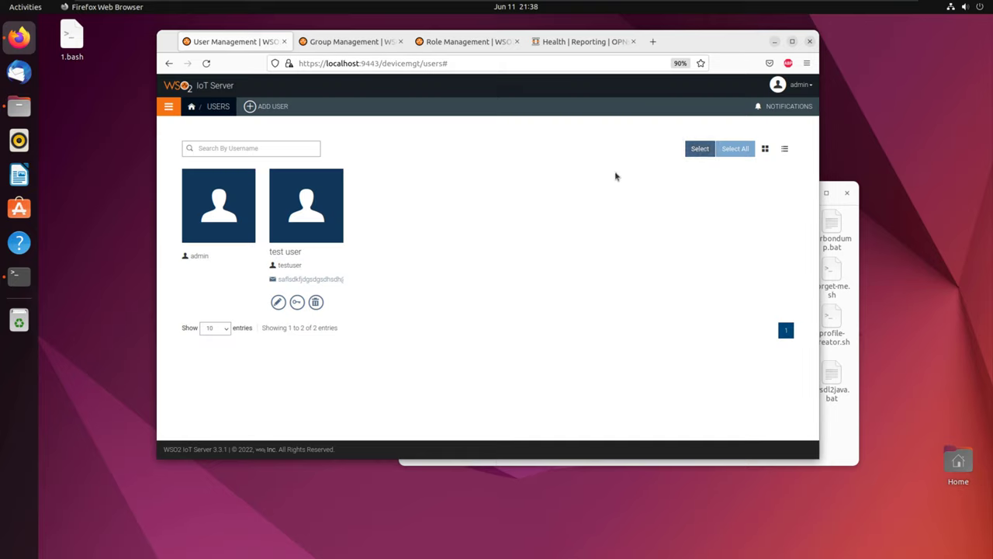
{"action": "left_click", "coordinate": [190, 106]}
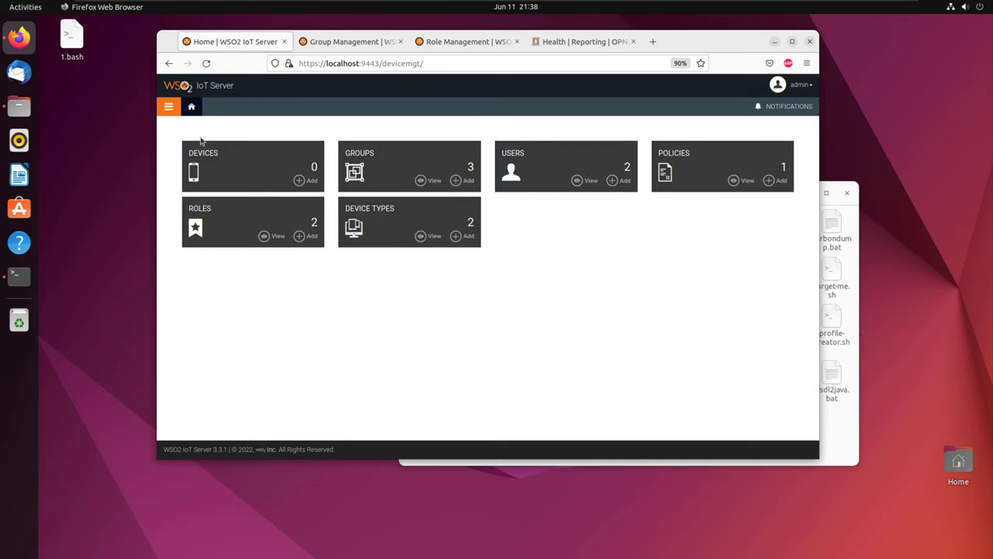
Step: Check the empty device list, start an Android enrollment, then return to the home dashboard
{"action": "left_click", "coordinate": [177, 107]}
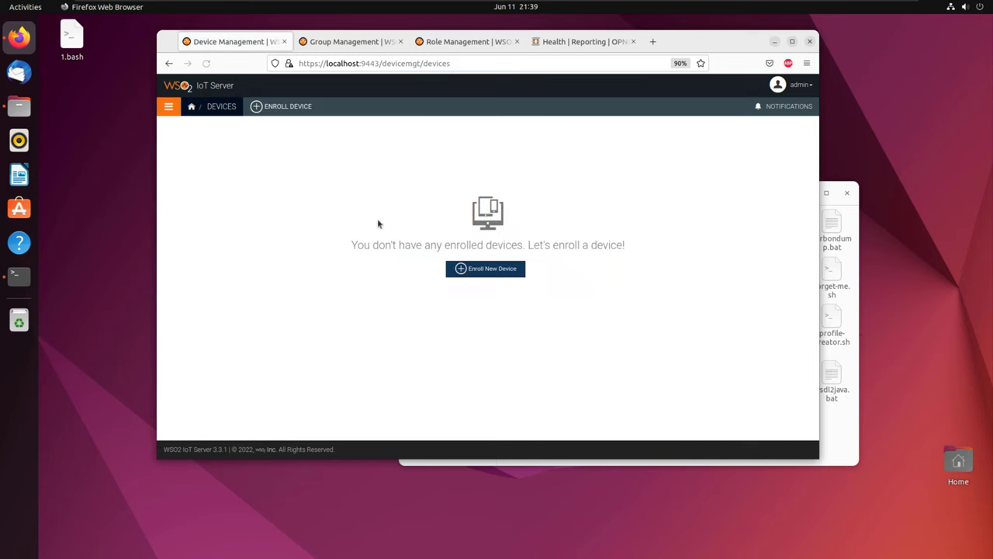
{"action": "left_click", "coordinate": [484, 270]}
{"action": "left_click", "coordinate": [224, 221]}
{"action": "left_click", "coordinate": [193, 108]}
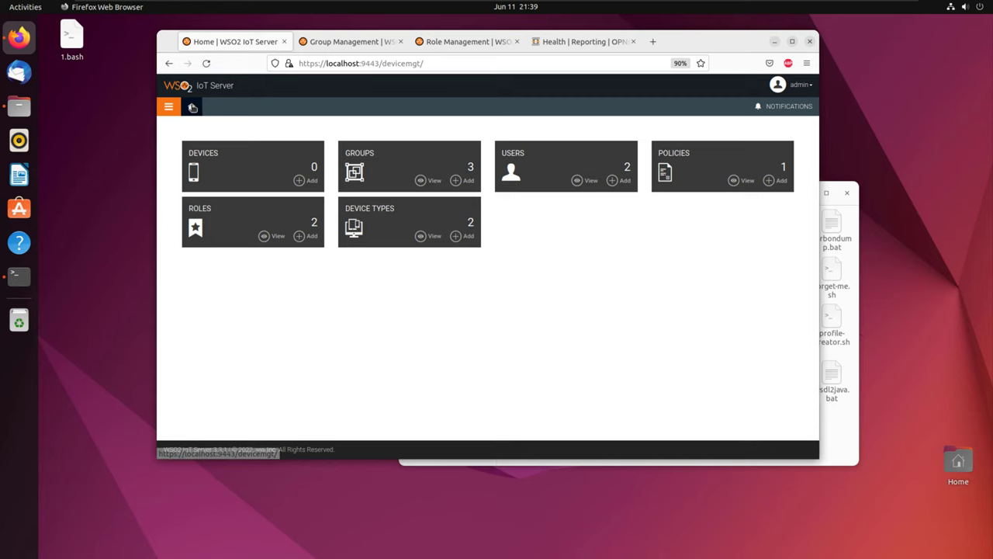
Step: View the Group Management page listing BYOD, COPE and usergroup, then go back home
{"action": "left_click", "coordinate": [339, 42]}
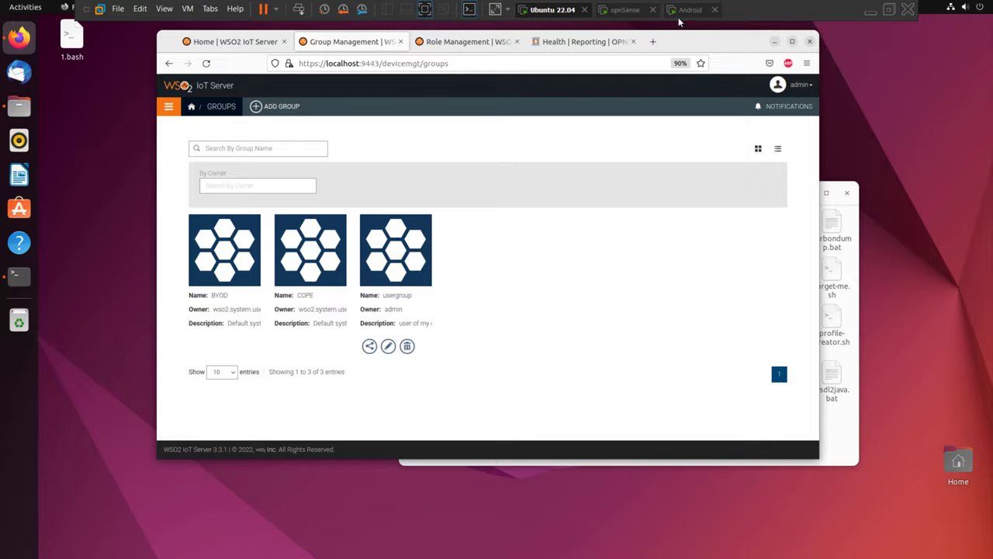
{"action": "left_click", "coordinate": [689, 9]}
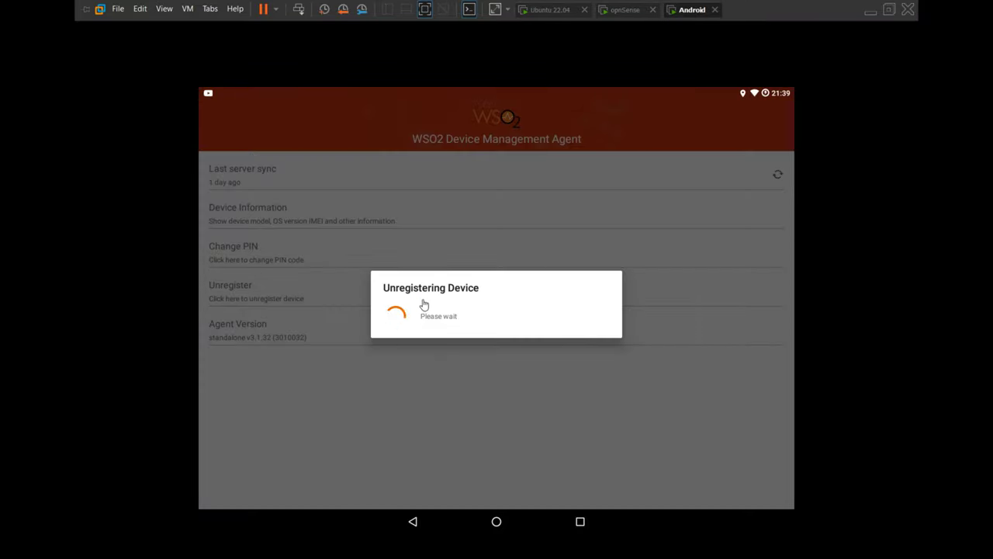
{"action": "left_click", "coordinate": [539, 10]}
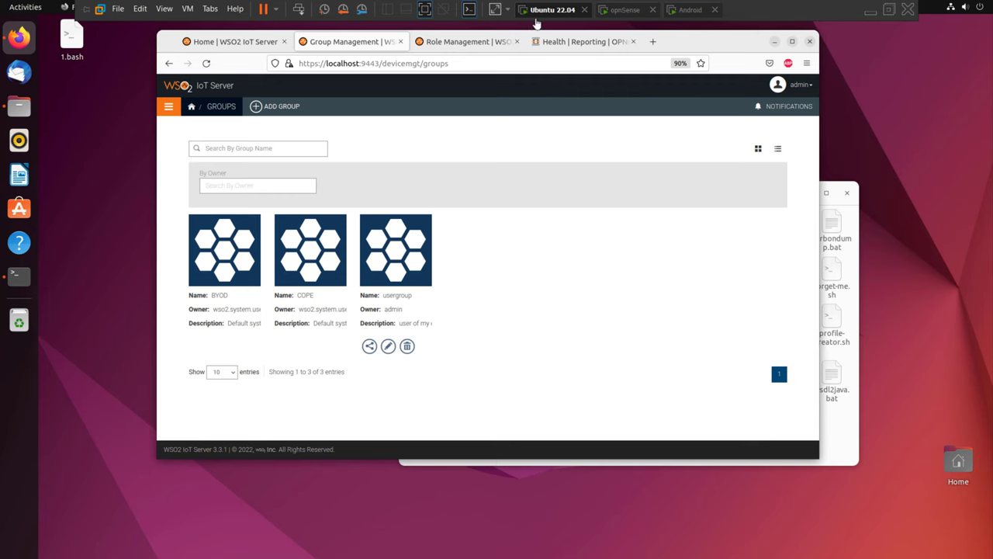
{"action": "left_click", "coordinate": [192, 106]}
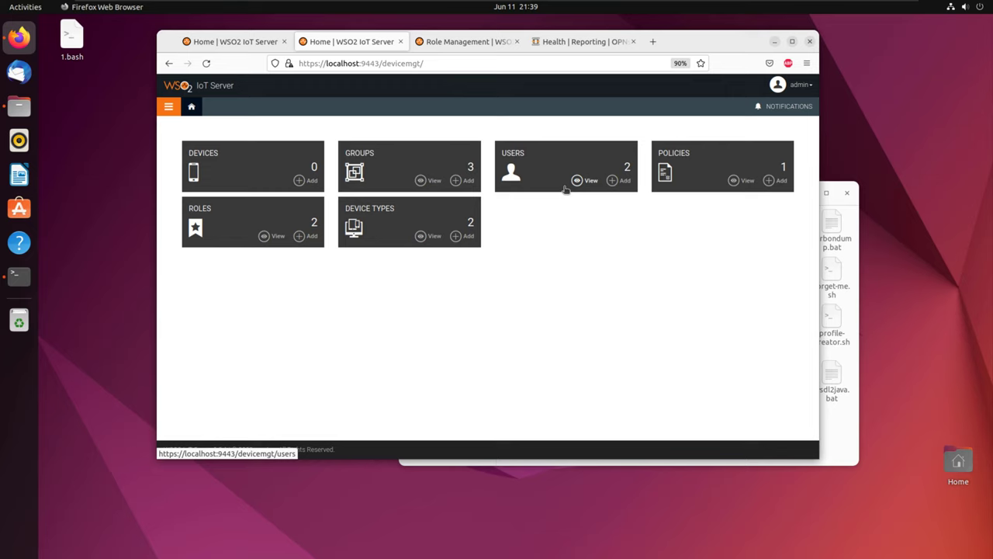
Step: Bring up the dashboard: 0 devices, 3 groups, 2 users, 2 roles, 1 policy, 2 device types
{"action": "mouse_move", "coordinate": [419, 8]}
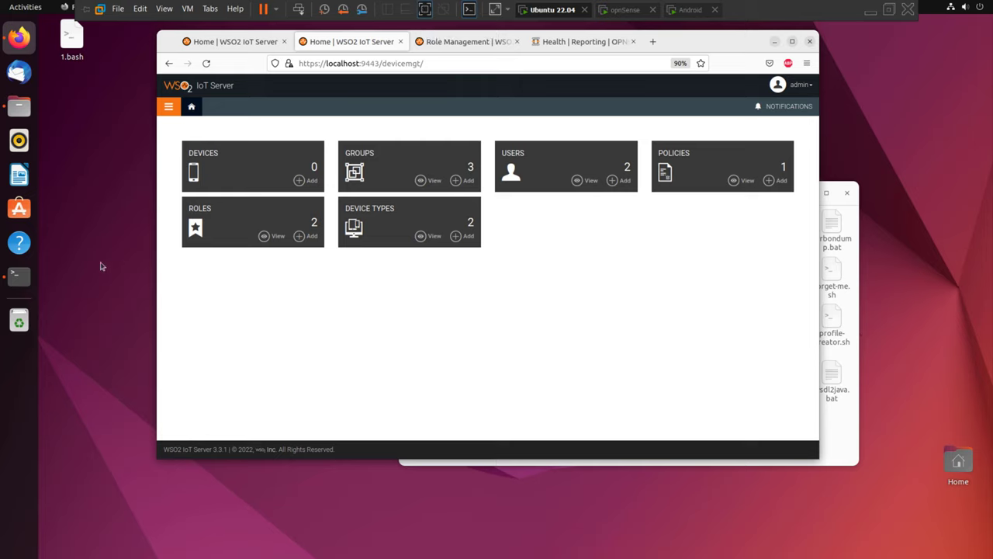
Step: In a new terminal window, run 'ip a' and select ens33's address 192.168.192.9
{"action": "right_click", "coordinate": [19, 274]}
{"action": "left_click", "coordinate": [85, 257]}
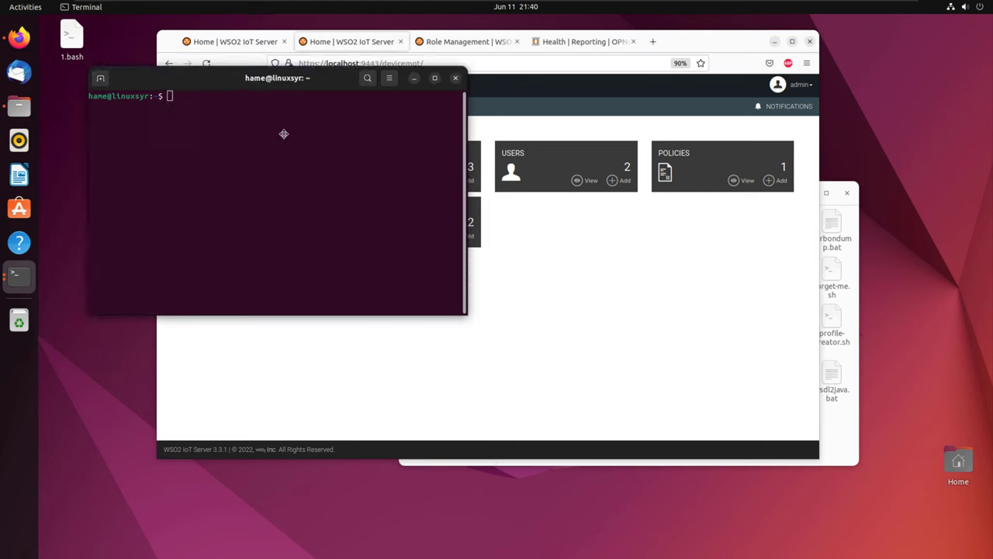
{"action": "type", "text": "ip a"}
{"action": "key", "text": "Return"}
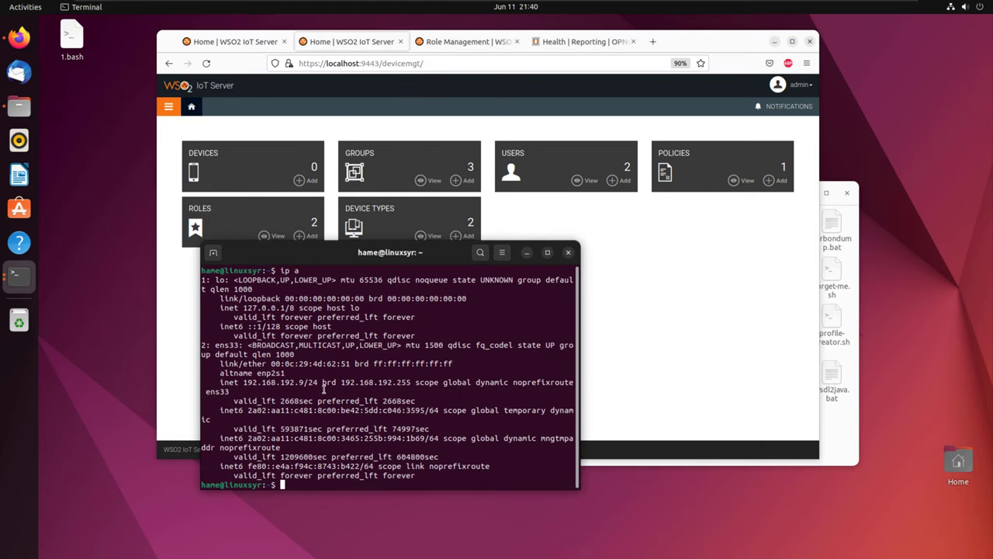
{"action": "left_click_drag", "start_coordinate": [309, 382], "coordinate": [243, 382]}
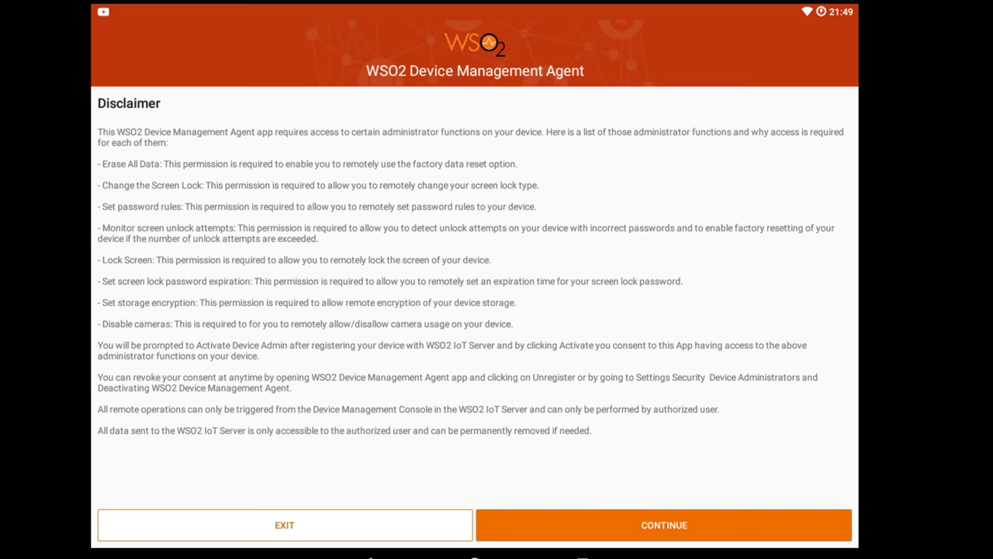
Step: Accept the disclaimer, skip work-profile setup and set the server address to 192.168.192.9:8280
{"action": "left_click", "coordinate": [672, 530]}
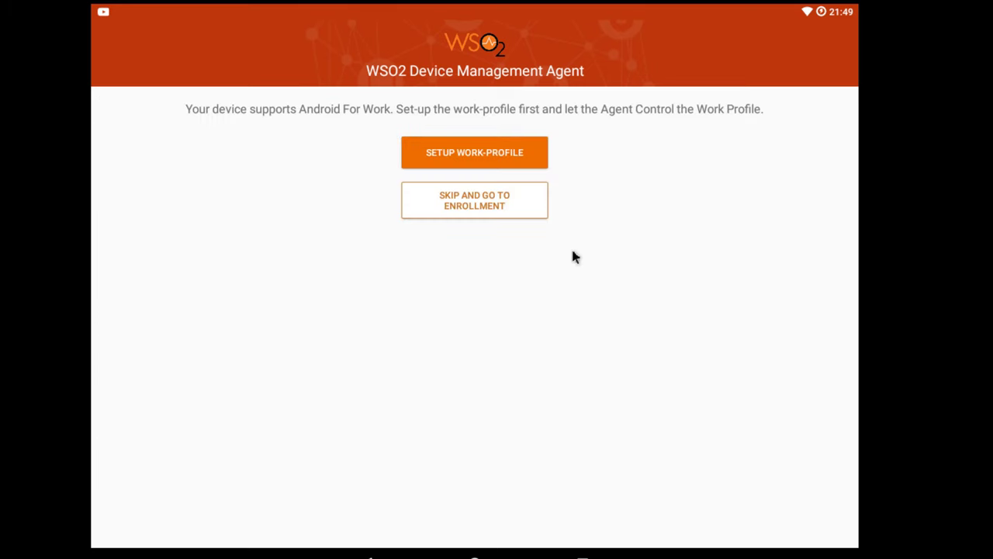
{"action": "left_click", "coordinate": [431, 194]}
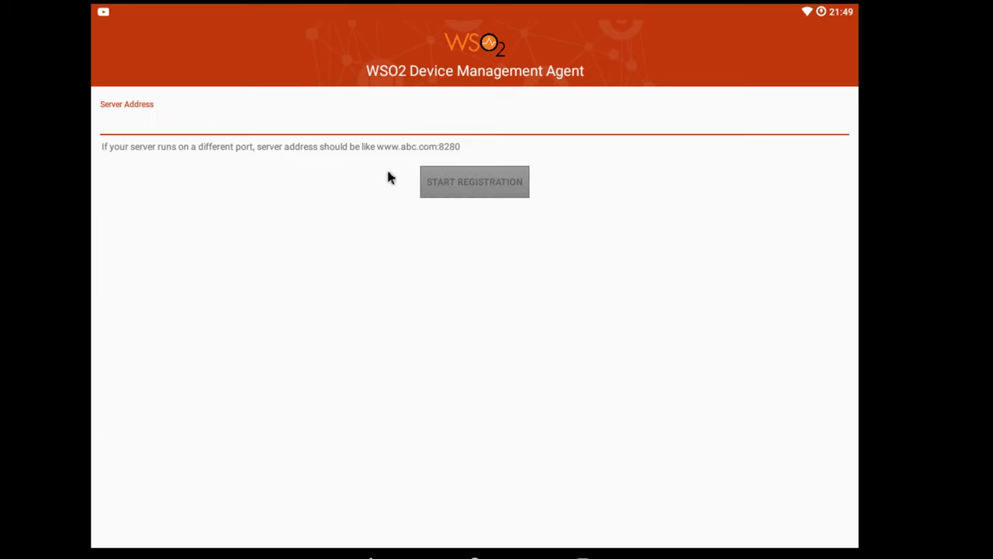
{"action": "type", "text": "q9w"}
{"action": "key", "text": "BackSpace"}
{"action": "key", "text": "BackSpace"}
{"action": "key", "text": "BackSpace"}
{"action": "type", "text": "192"}
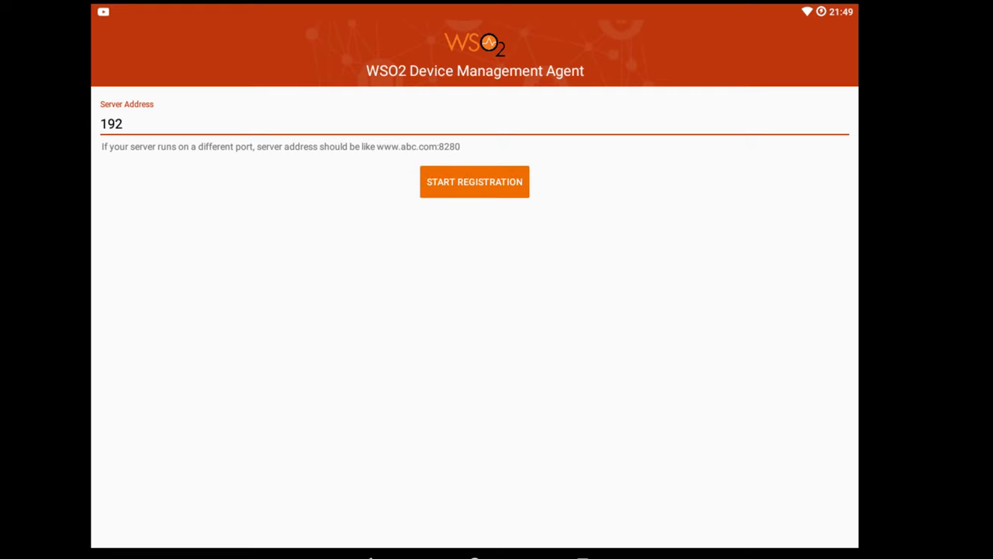
{"action": "type", "text": ".168.192.9:8280"}
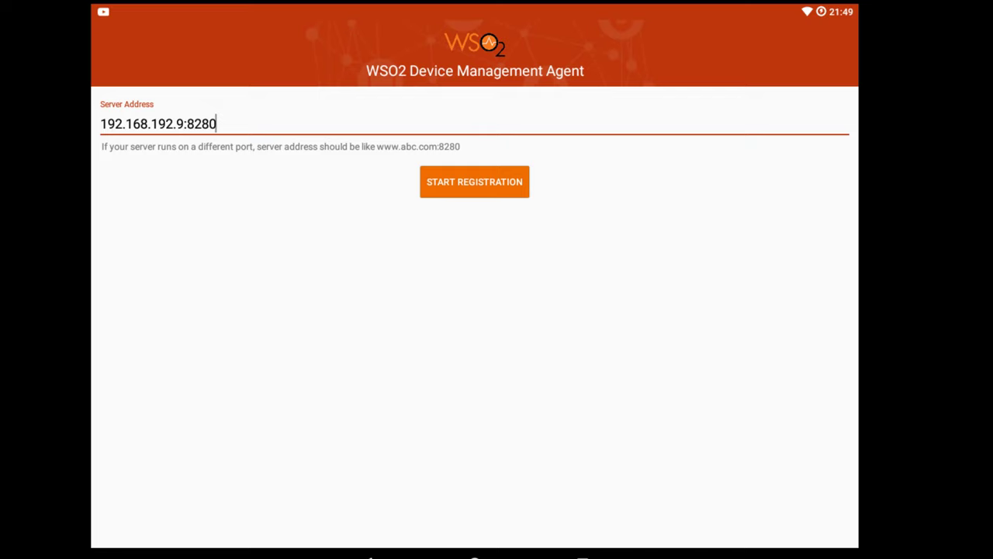
{"action": "key", "text": "Return"}
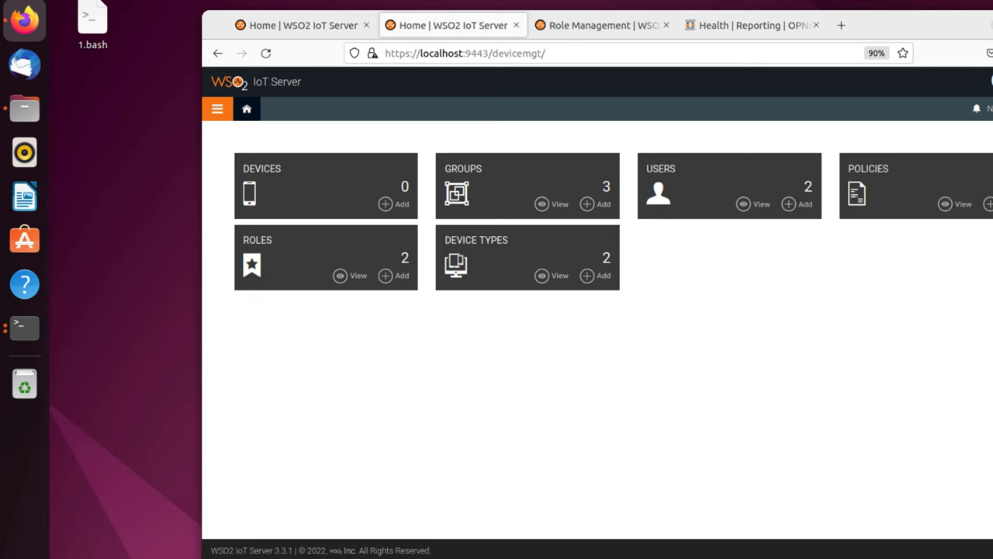
{"action": "right_click", "coordinate": [34, 326]}
Step: Run 'sudo ufw allow 8280' in a new terminal window
{"action": "left_click", "coordinate": [97, 302]}
{"action": "type", "text": "8280"}
{"action": "key", "text": "Home"}
{"action": "type", "text": "sudo u"}
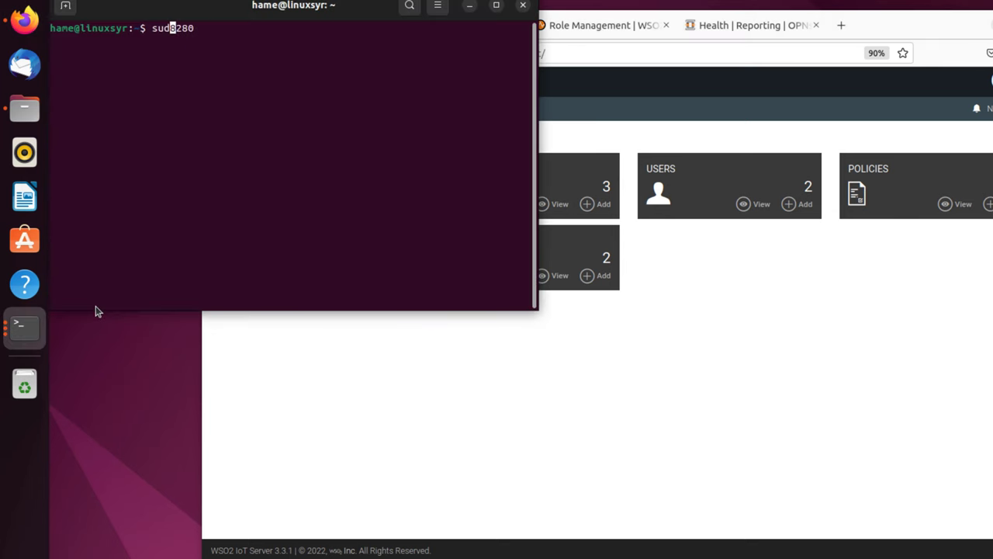
{"action": "type", "text": "fw allow"}
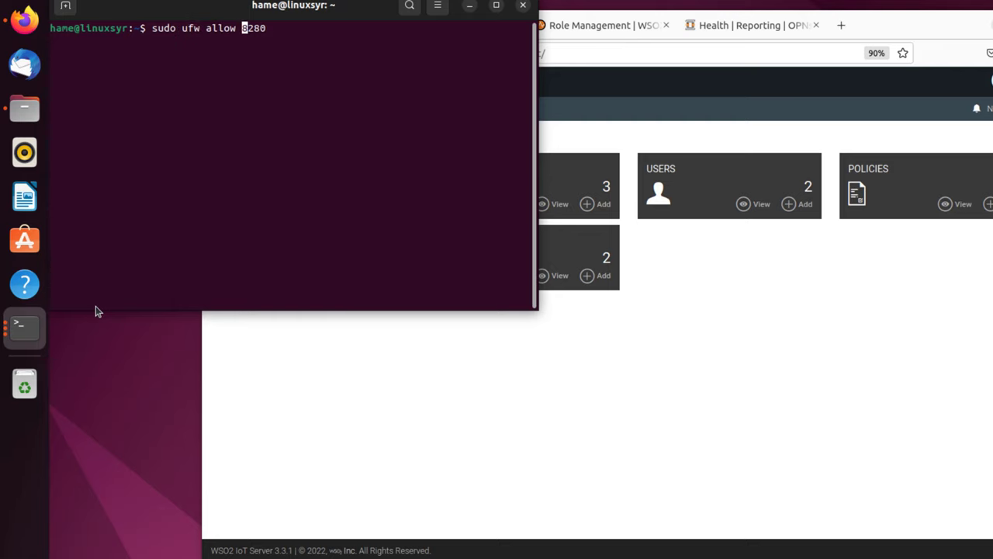
{"action": "key", "text": "Return"}
Step: Enter the password, run 'sudo ufw status' to confirm 8280 is allowed, and minimize the terminal
{"action": "key", "text": "Return"}
{"action": "key", "text": "Up"}
{"action": "key", "text": "BackSpace"}
{"action": "key", "text": "BackSpace"}
{"action": "key", "text": "BackSpace"}
{"action": "key", "text": "BackSpace"}
{"action": "key", "text": "BackSpace"}
{"action": "key", "text": "BackSpace"}
{"action": "key", "text": "BackSpace"}
{"action": "key", "text": "BackSpace"}
{"action": "key", "text": "BackSpace"}
{"action": "key", "text": "BackSpace"}
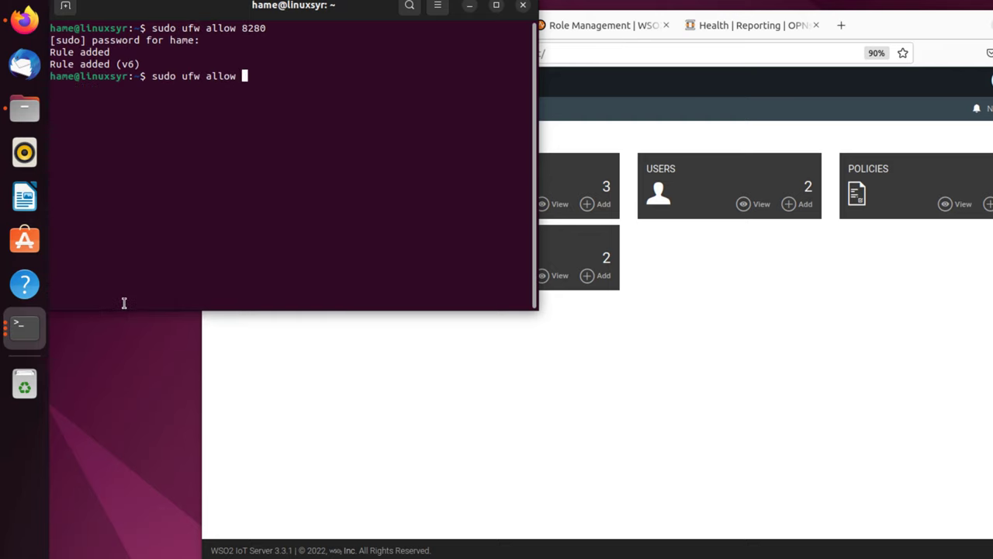
{"action": "type", "text": "status"}
{"action": "key", "text": "Return"}
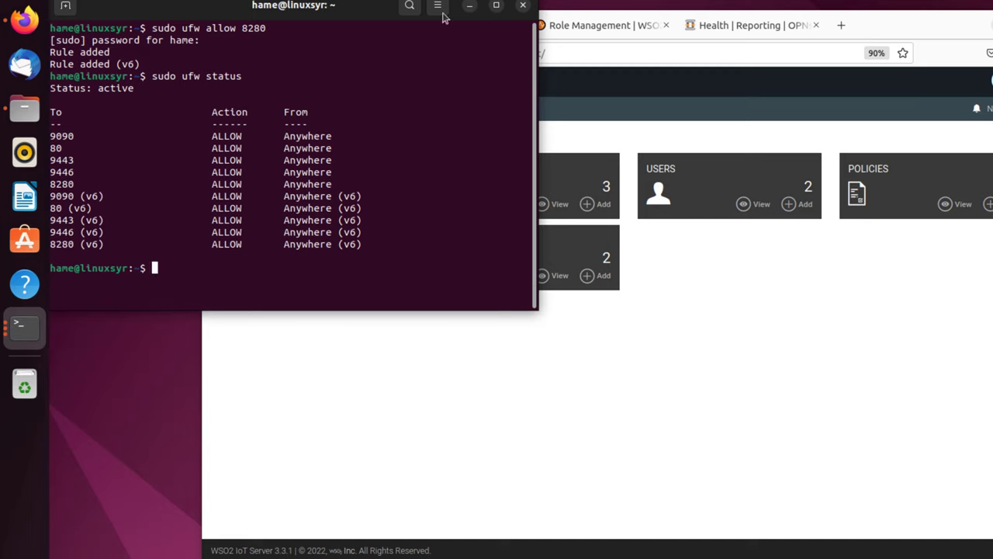
{"action": "left_click", "coordinate": [470, 5]}
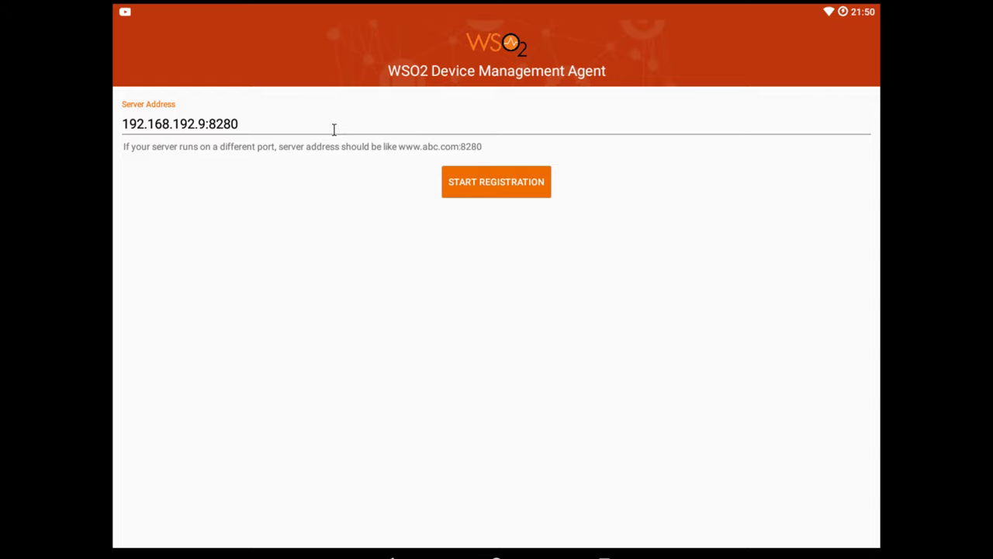
Step: Sign in to organization carbon.super with the test user's password shown in plain text
{"action": "left_click", "coordinate": [334, 129]}
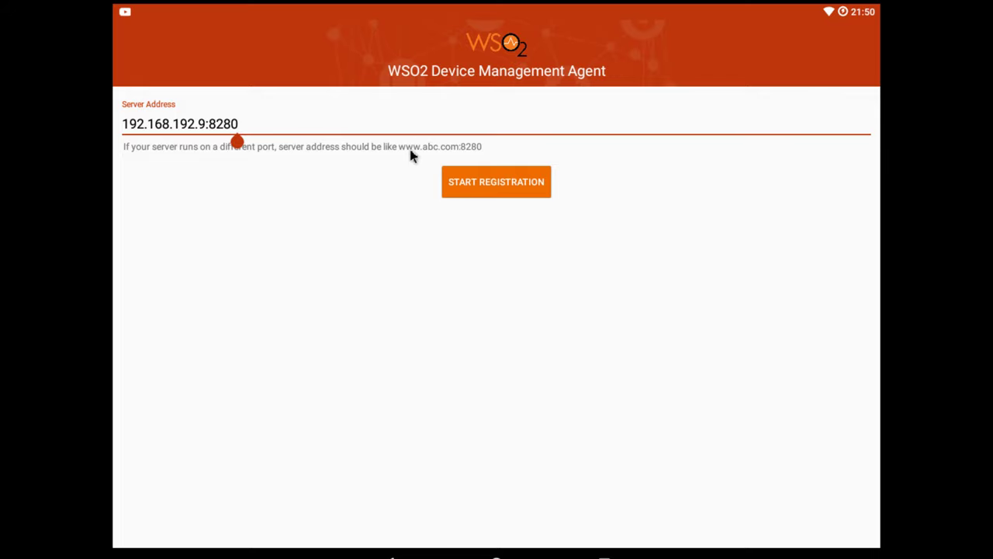
{"action": "left_click", "coordinate": [464, 179]}
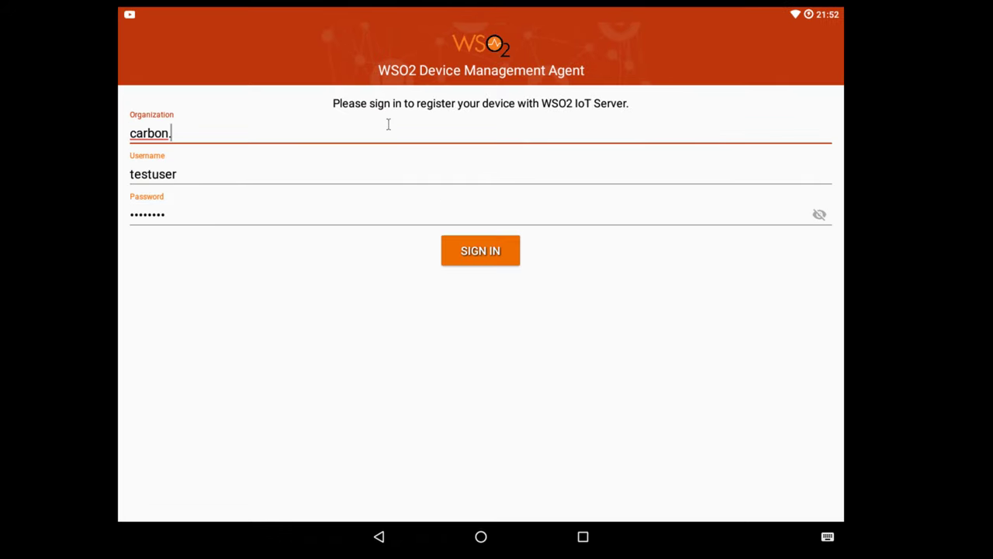
{"action": "type", "text": ".super"}
{"action": "left_click", "coordinate": [817, 214]}
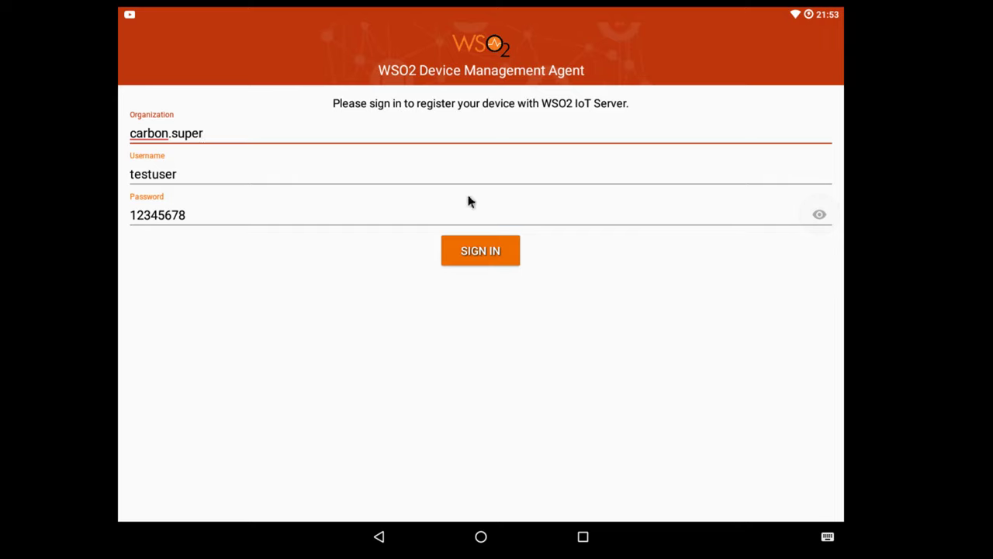
{"action": "left_click", "coordinate": [467, 250]}
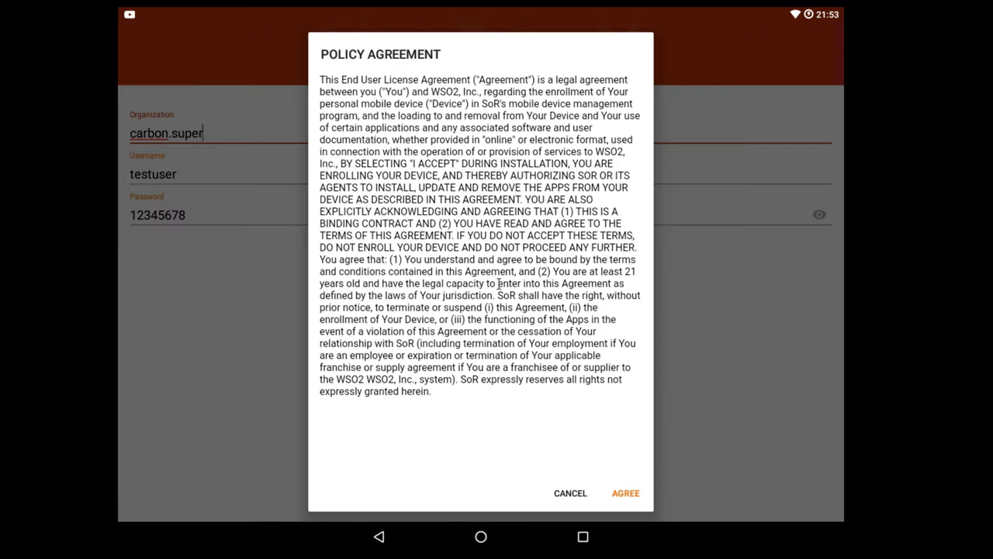
Step: Accept the policy agreement, activate device admin, allow calls, location, files and do-not-disturb access
{"action": "left_click", "coordinate": [629, 492]}
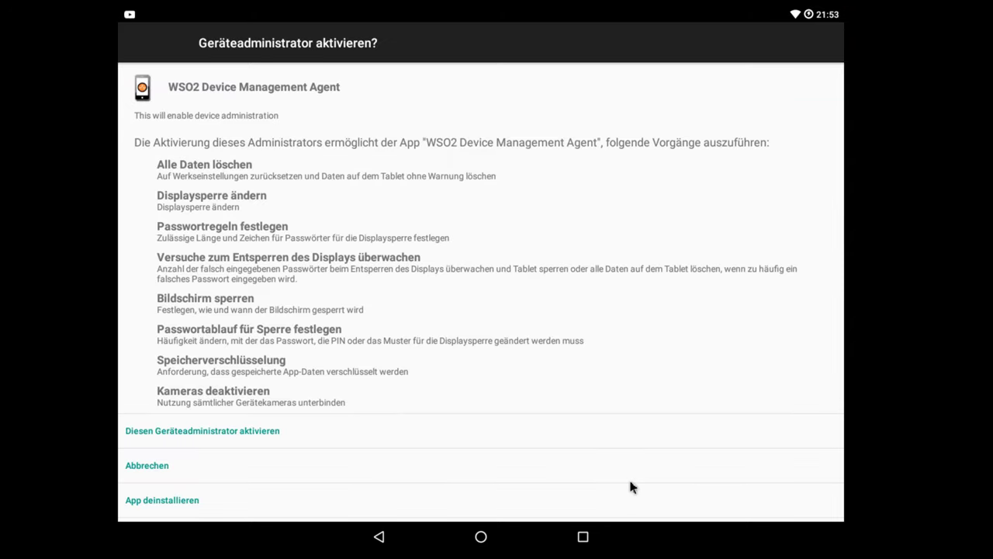
{"action": "left_click", "coordinate": [425, 440]}
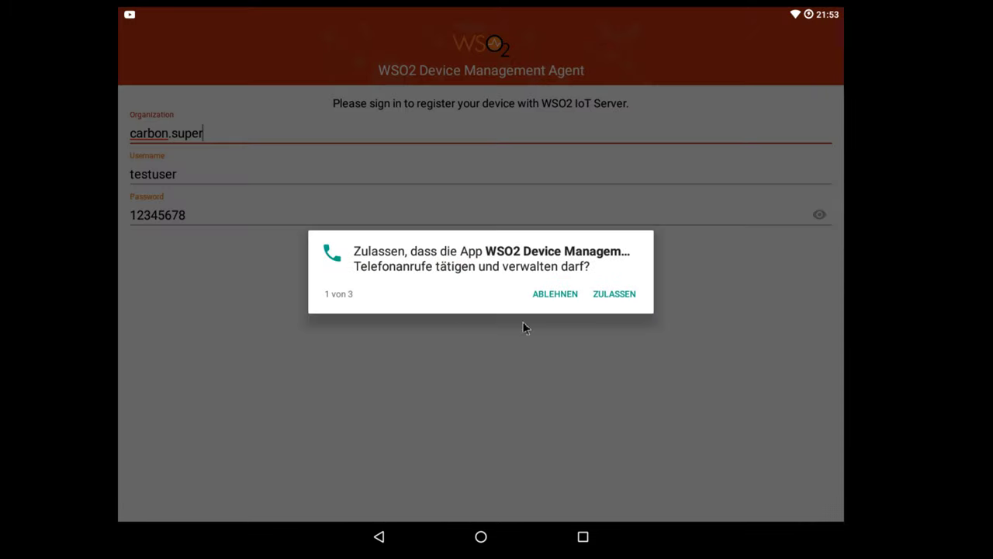
{"action": "left_click", "coordinate": [611, 299]}
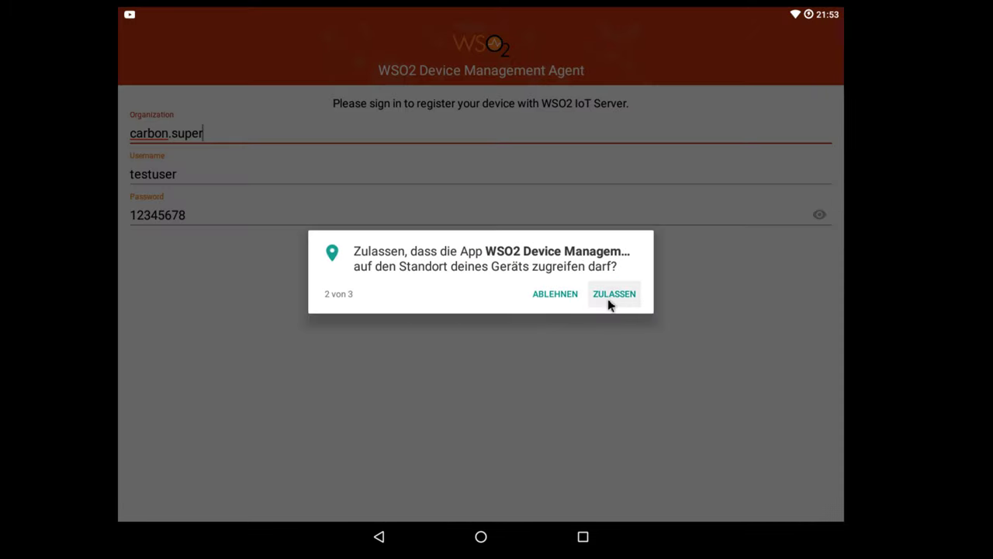
{"action": "left_click", "coordinate": [610, 301]}
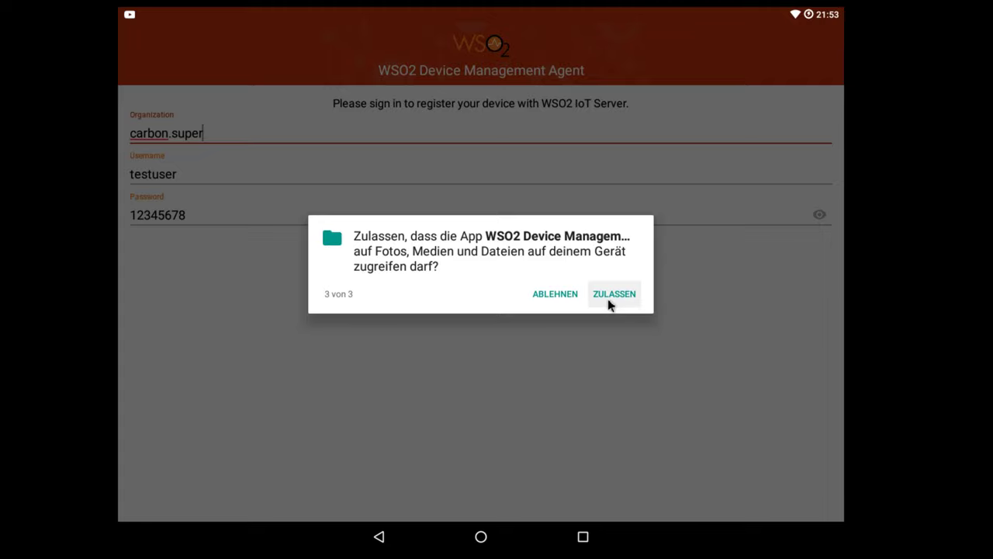
{"action": "left_click", "coordinate": [610, 301]}
{"action": "left_click", "coordinate": [625, 307]}
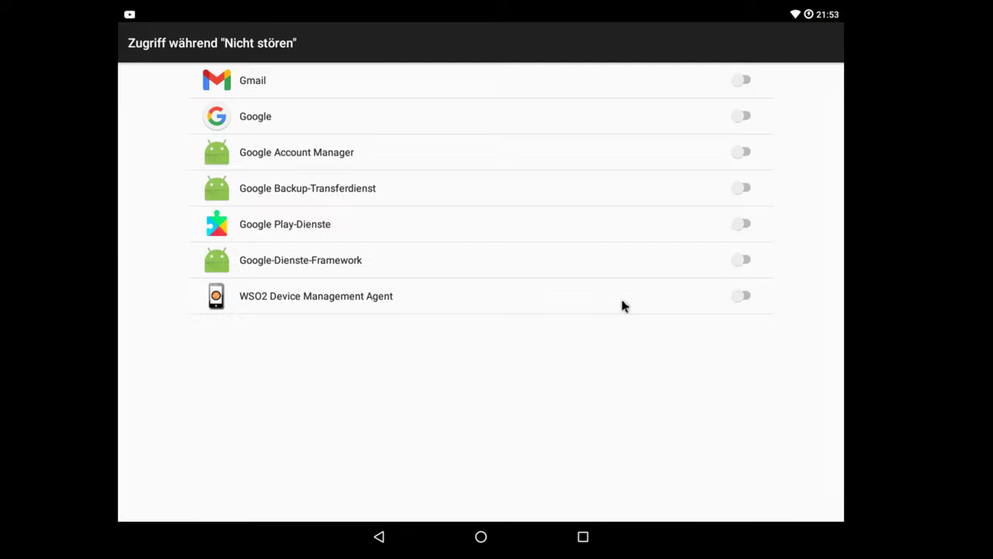
{"action": "left_click", "coordinate": [749, 303]}
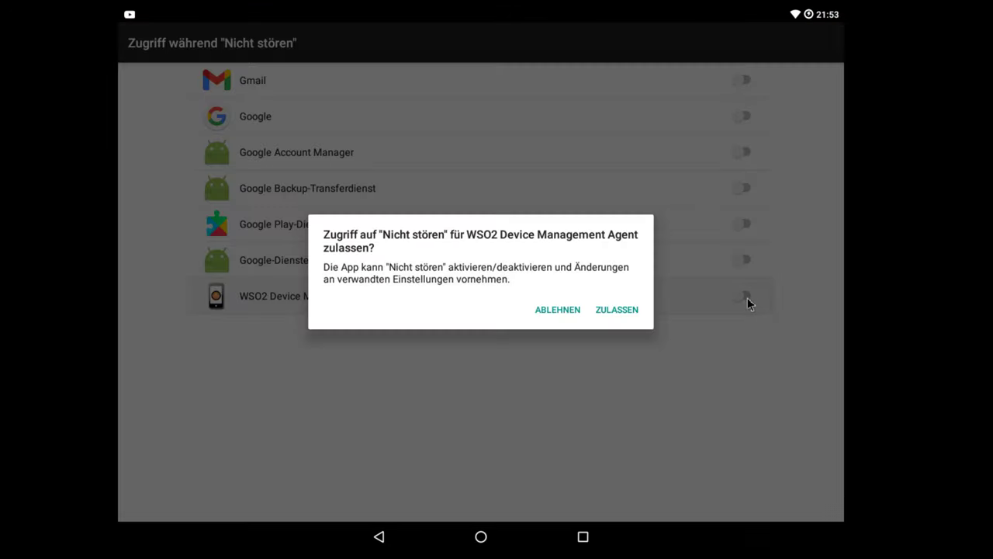
{"action": "left_click", "coordinate": [617, 309]}
{"action": "left_click", "coordinate": [380, 537]}
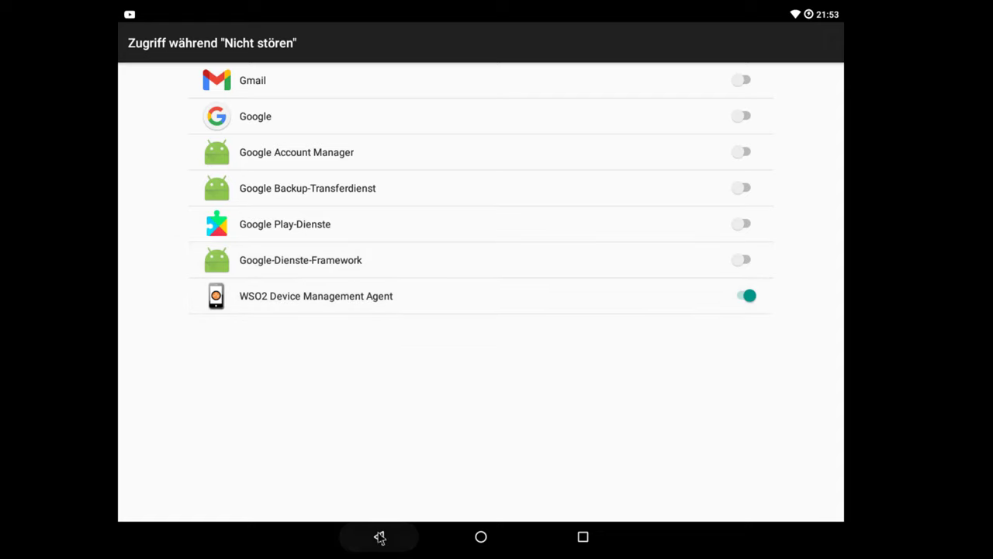
{"action": "left_click", "coordinate": [378, 537]}
{"action": "type", "text": "1234"}
{"action": "key", "text": "Tab"}
{"action": "left_click", "coordinate": [142, 179]}
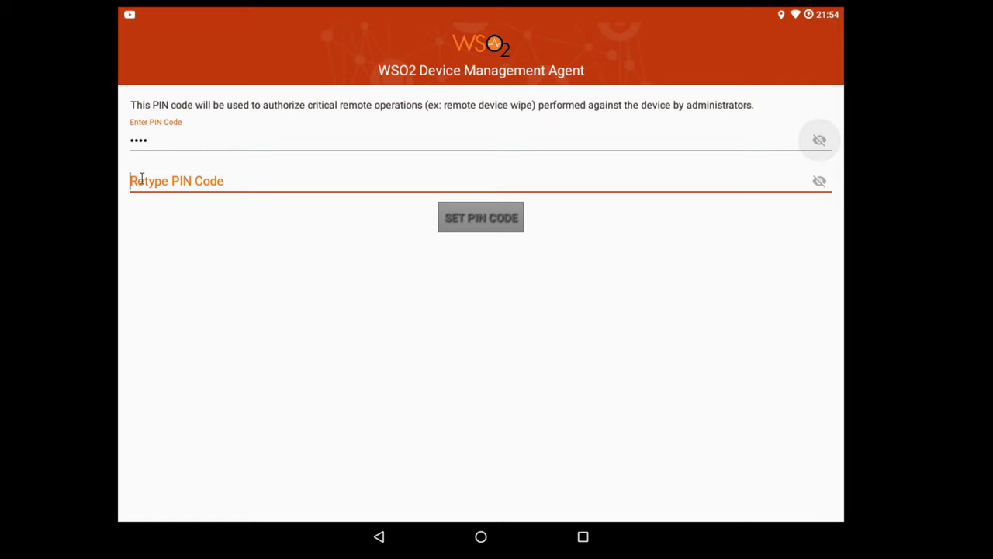
{"action": "type", "text": "1234"}
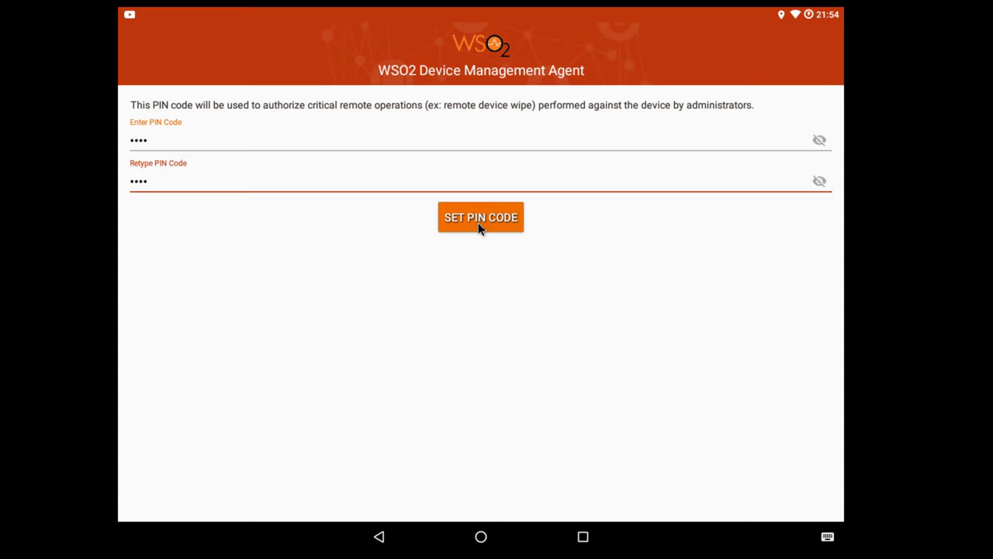
{"action": "left_click", "coordinate": [480, 225]}
{"action": "left_click", "coordinate": [321, 120]}
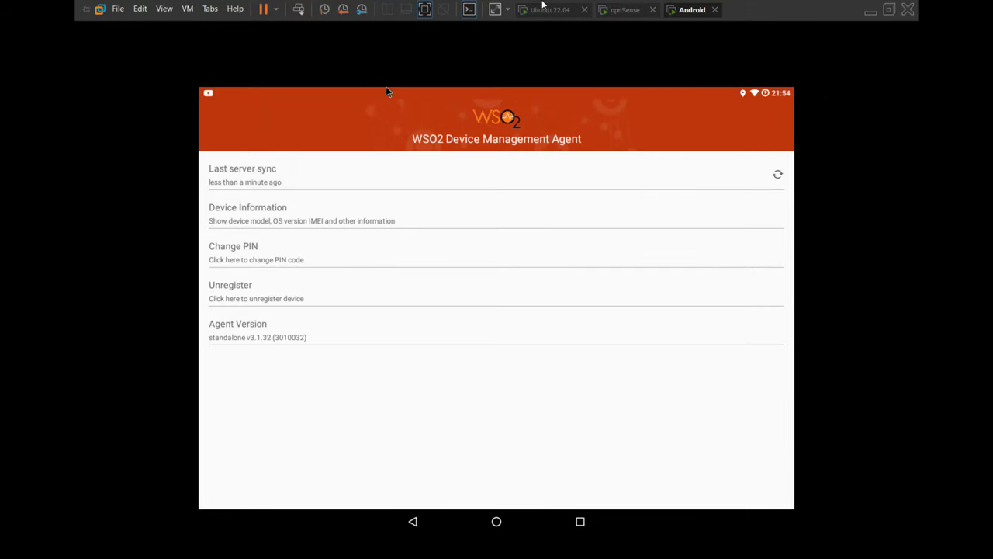
Step: Confirm android_x86_64 is listed as Active in Devices, then open the Policies list
{"action": "left_click", "coordinate": [543, 9]}
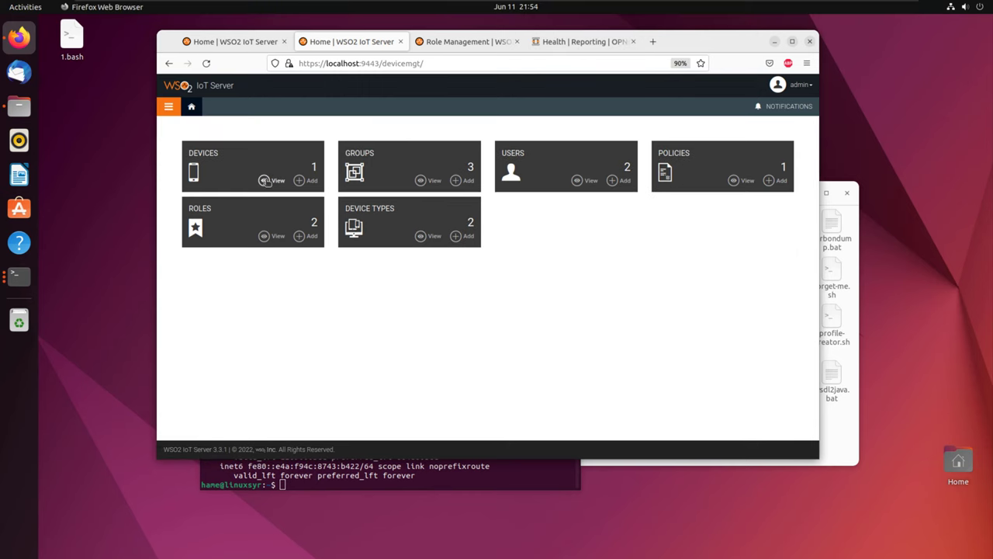
{"action": "left_click", "coordinate": [271, 180]}
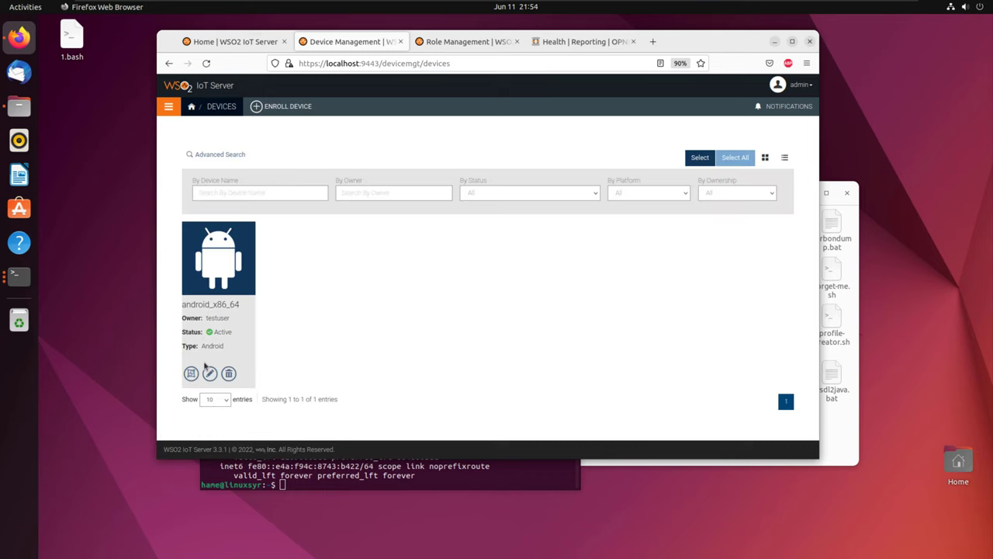
{"action": "left_click", "coordinate": [210, 373]}
{"action": "left_click", "coordinate": [687, 173]}
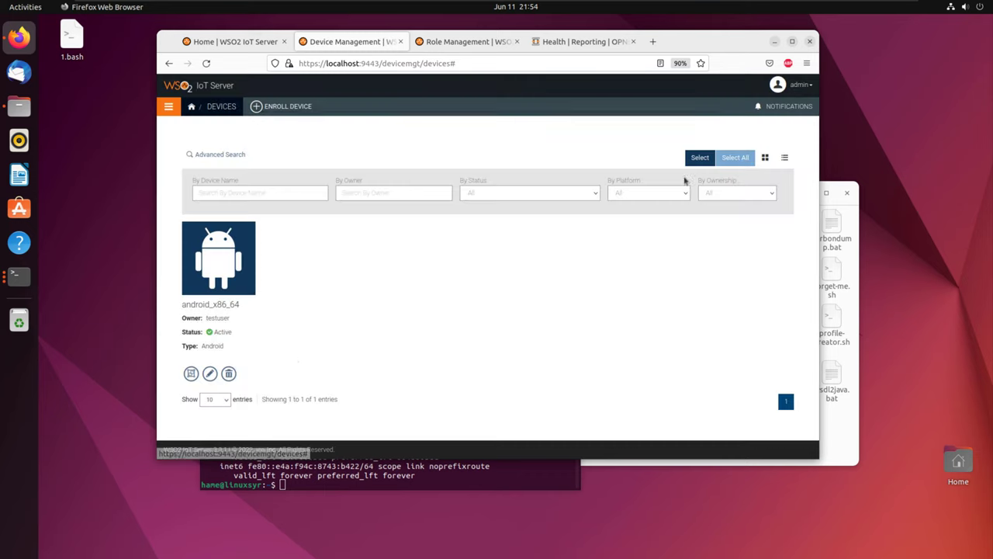
{"action": "left_click", "coordinate": [210, 266]}
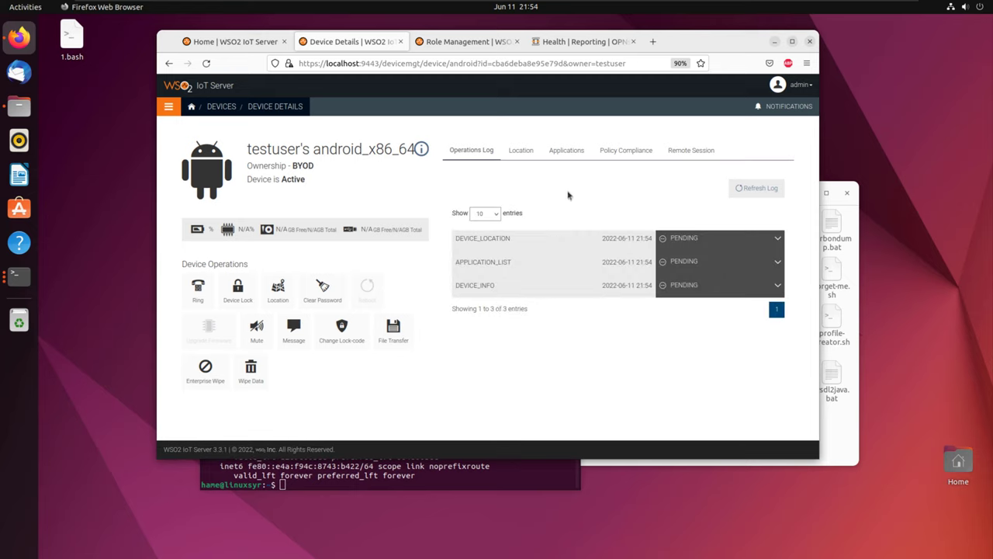
{"action": "left_click", "coordinate": [191, 107]}
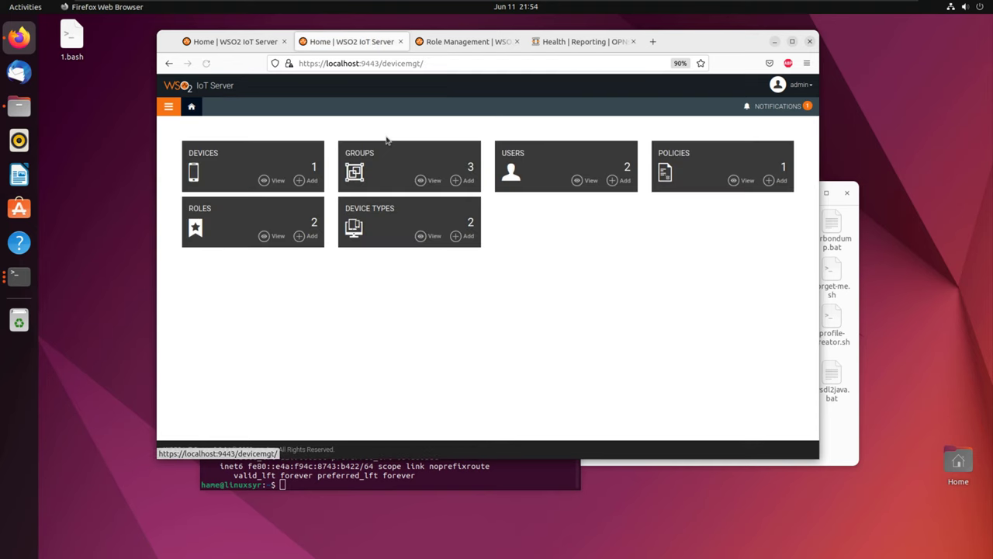
{"action": "left_click", "coordinate": [735, 182]}
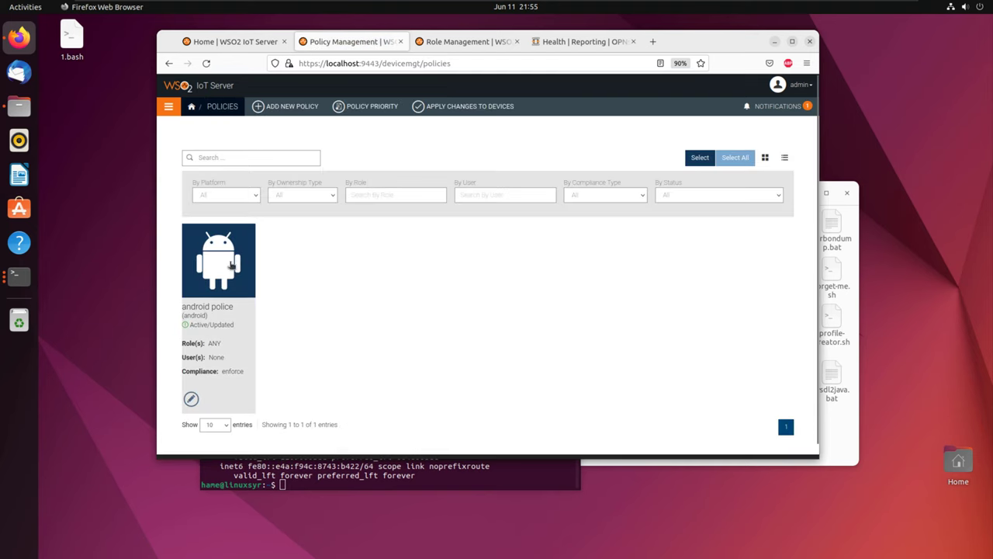
Step: Review the android police policy's restriction and passcode settings
{"action": "left_click", "coordinate": [219, 260]}
{"action": "scroll", "coordinate": [357, 292], "scroll_direction": "down", "scroll_amount": 3}
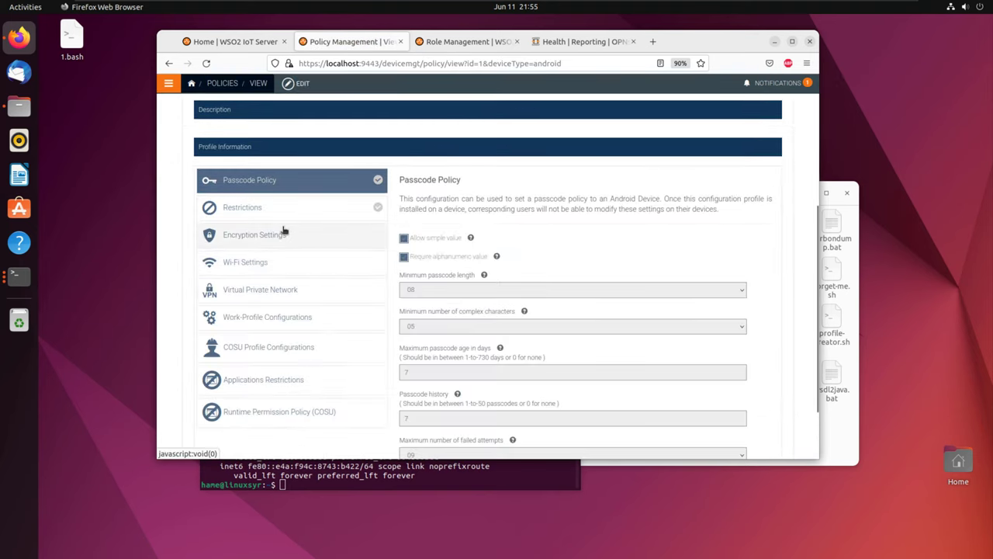
{"action": "left_click", "coordinate": [318, 211]}
{"action": "scroll", "coordinate": [426, 261], "scroll_direction": "down", "scroll_amount": 1}
{"action": "left_click", "coordinate": [250, 132]}
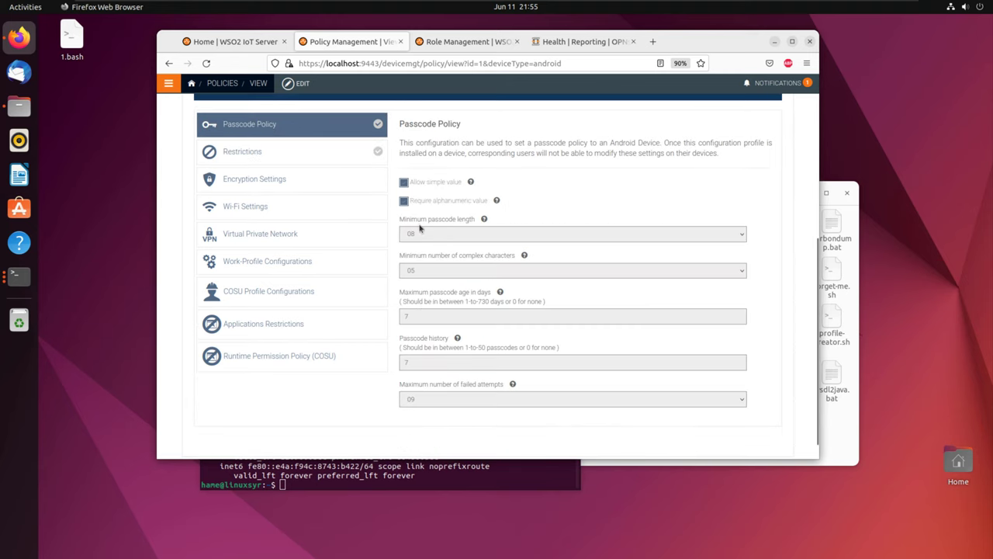
{"action": "scroll", "coordinate": [443, 229], "scroll_direction": "up", "scroll_amount": 4}
{"action": "scroll", "coordinate": [552, 231], "scroll_direction": "up", "scroll_amount": 1}
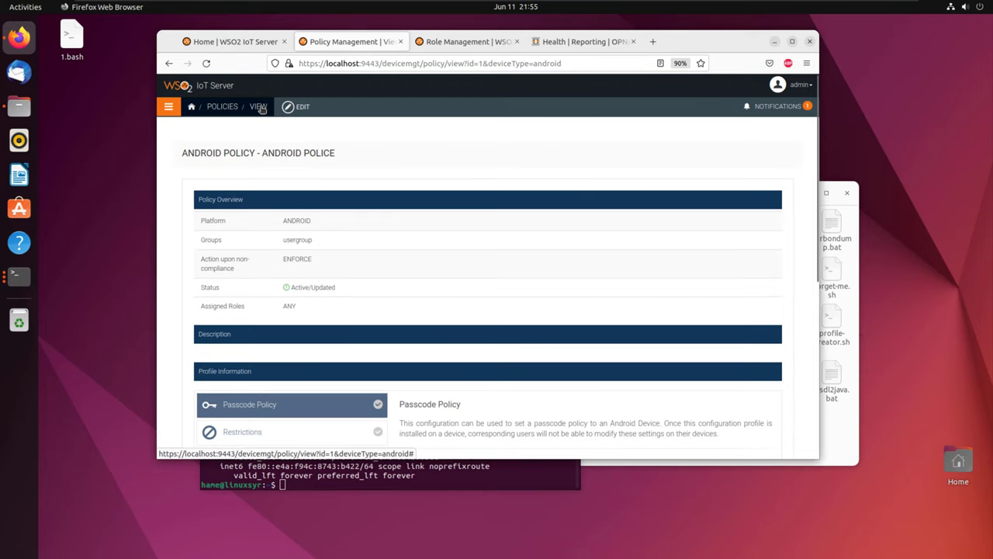
Step: Save and republish android police, then apply the changes to devices and confirm
{"action": "left_click", "coordinate": [289, 109]}
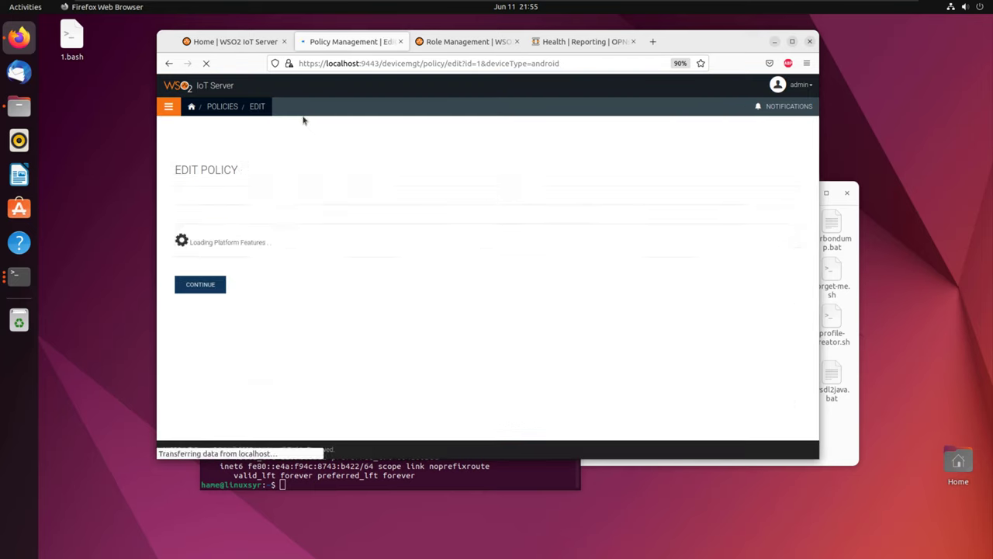
{"action": "scroll", "coordinate": [325, 244], "scroll_direction": "down", "scroll_amount": 3}
{"action": "left_click", "coordinate": [203, 410]}
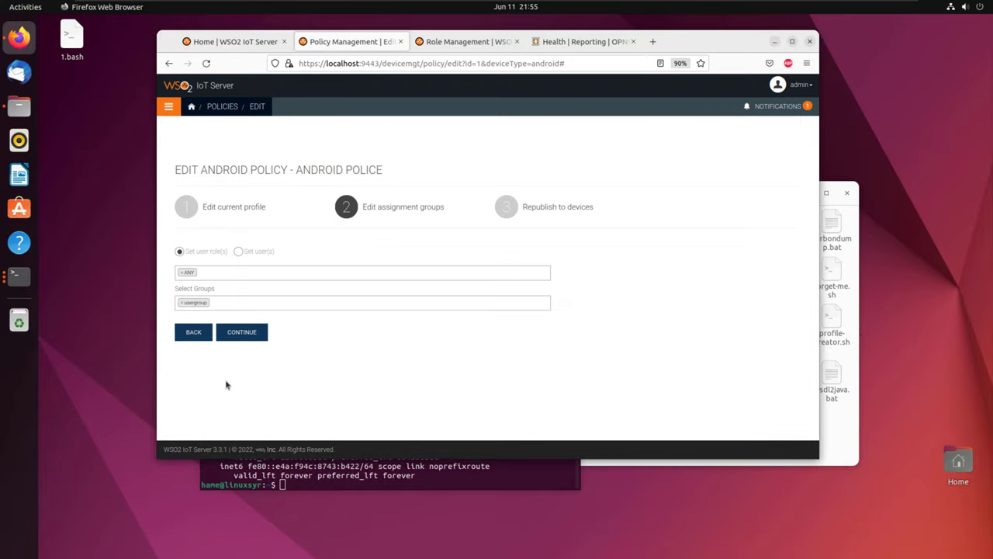
{"action": "left_click", "coordinate": [242, 336]}
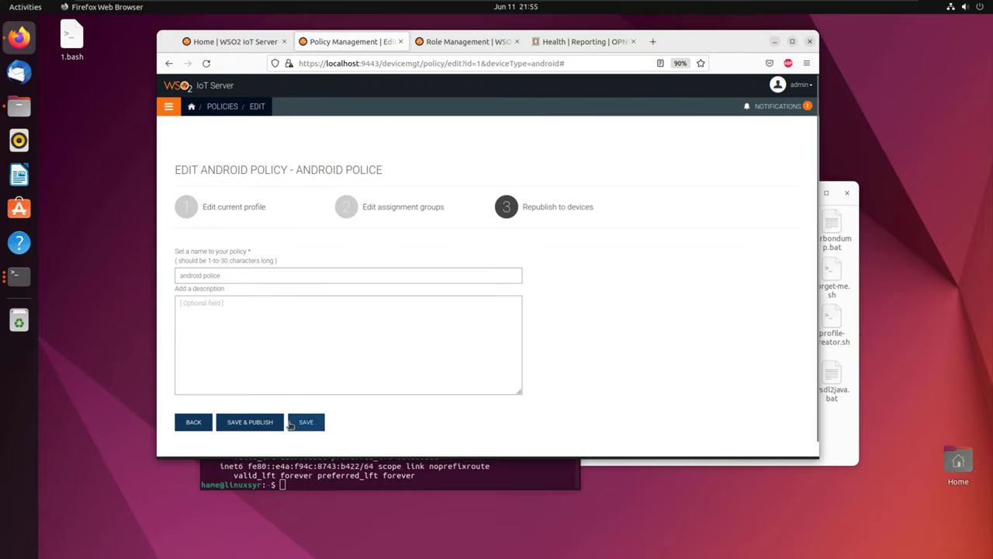
{"action": "left_click", "coordinate": [272, 420]}
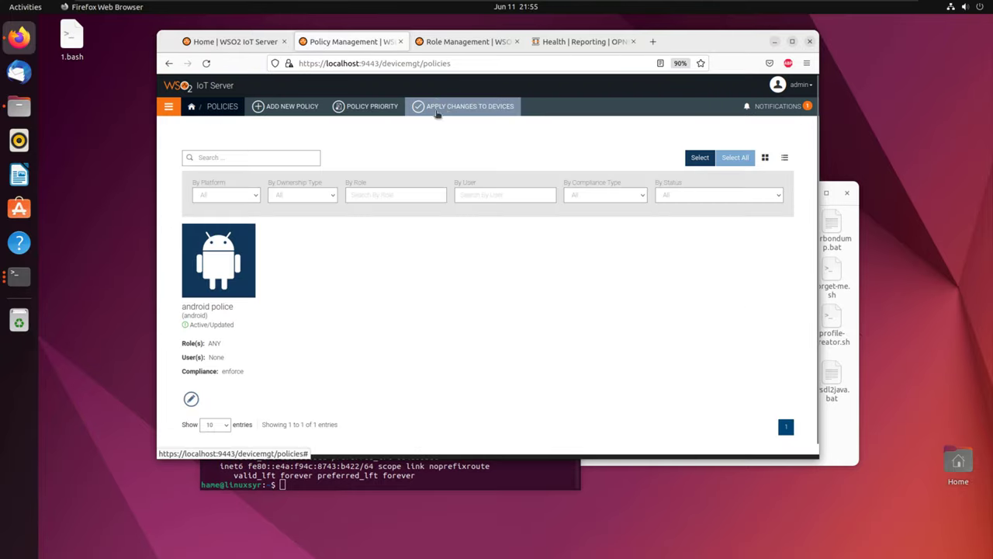
{"action": "left_click", "coordinate": [458, 107]}
{"action": "left_click", "coordinate": [665, 151]}
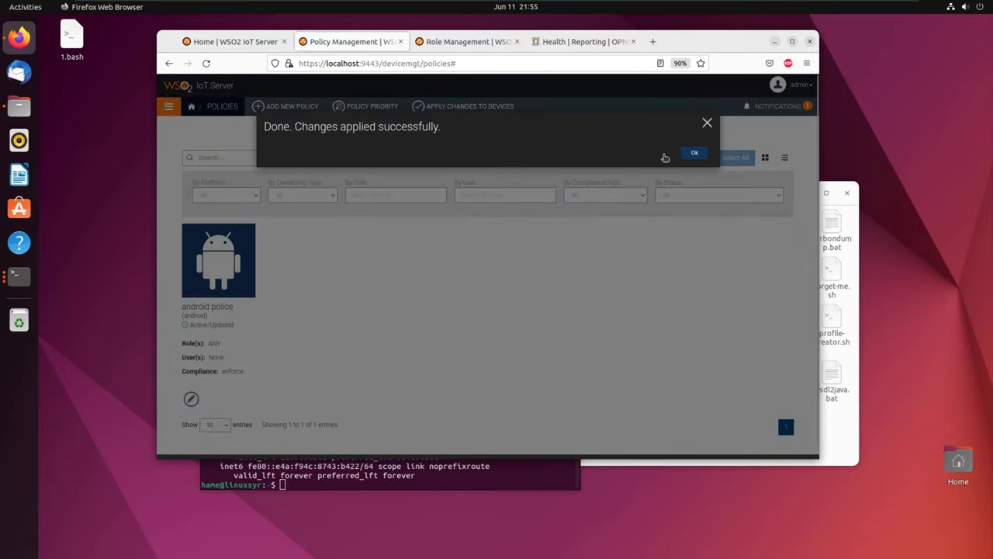
{"action": "left_click", "coordinate": [694, 152]}
{"action": "left_click", "coordinate": [653, 41]}
Step: Search Google for 'games apk' and open the APKPure games page
{"action": "type", "text": "google.com"}
{"action": "key", "text": "Return"}
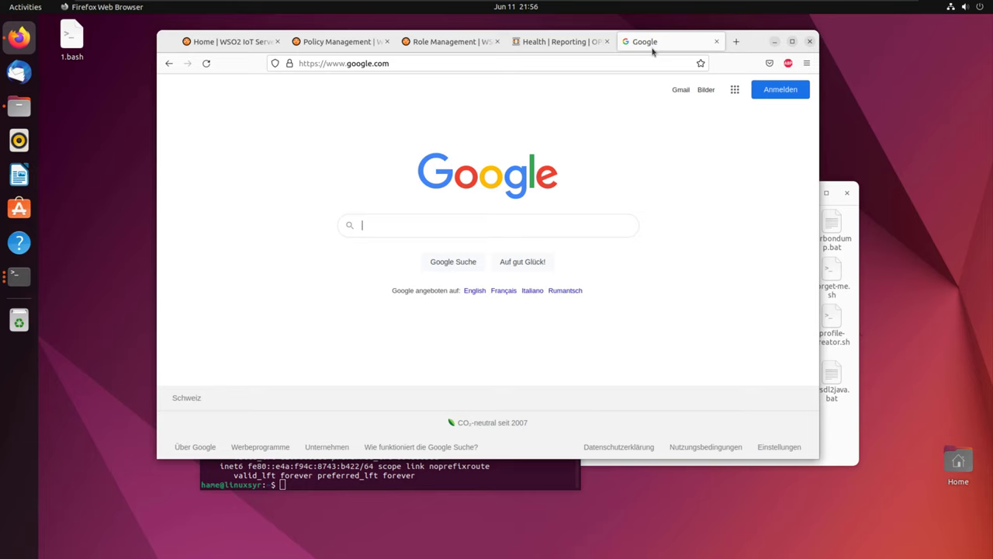
{"action": "type", "text": "games apk"}
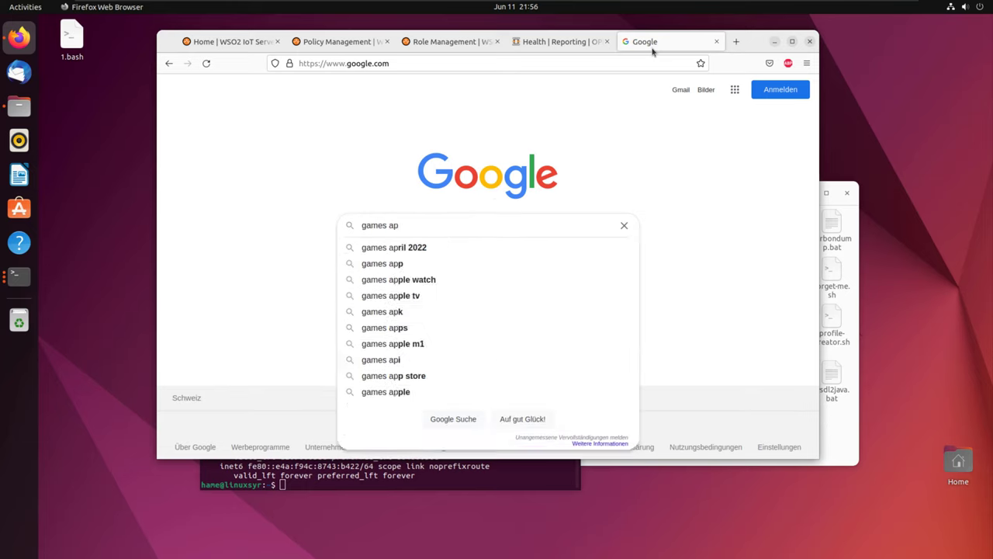
{"action": "key", "text": "Return"}
{"action": "left_click", "coordinate": [367, 218]}
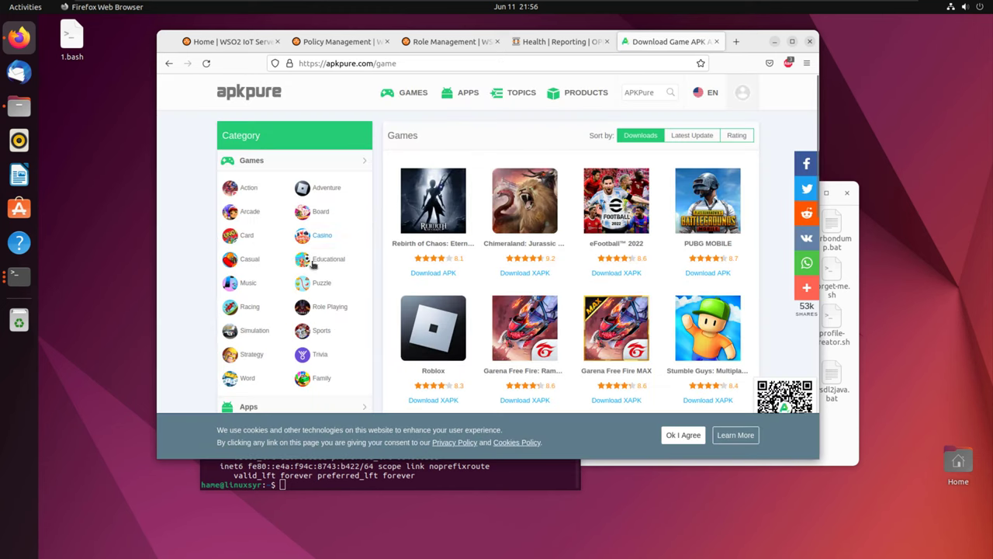
Step: Download the Merge Mansion APK v22.05.01 from APKPure's Puzzle games
{"action": "left_click", "coordinate": [318, 284]}
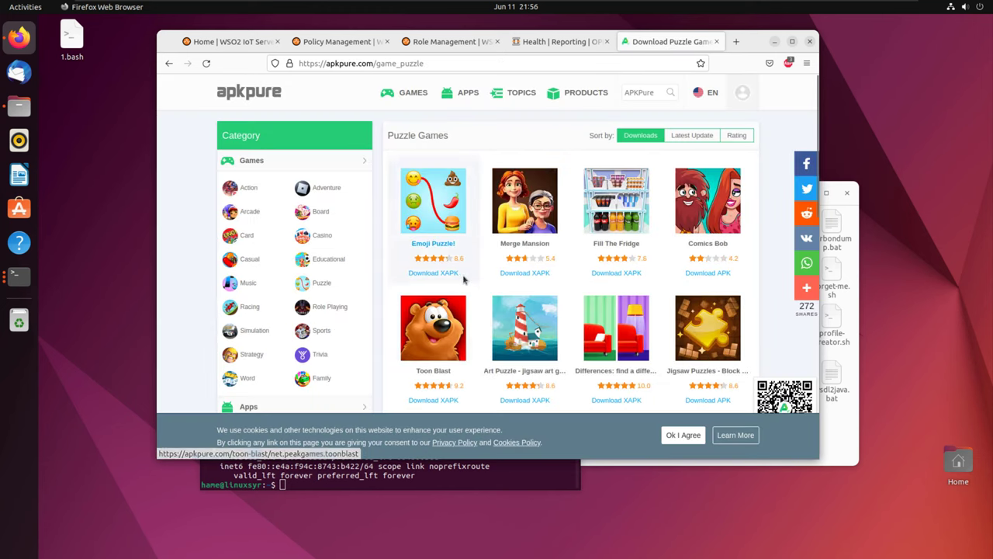
{"action": "left_click", "coordinate": [532, 217]}
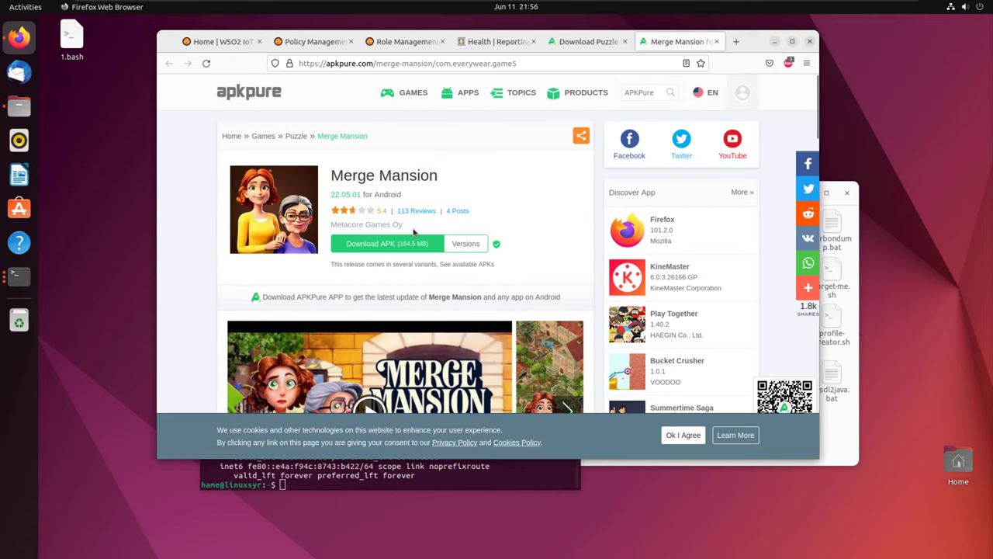
{"action": "left_click", "coordinate": [409, 241]}
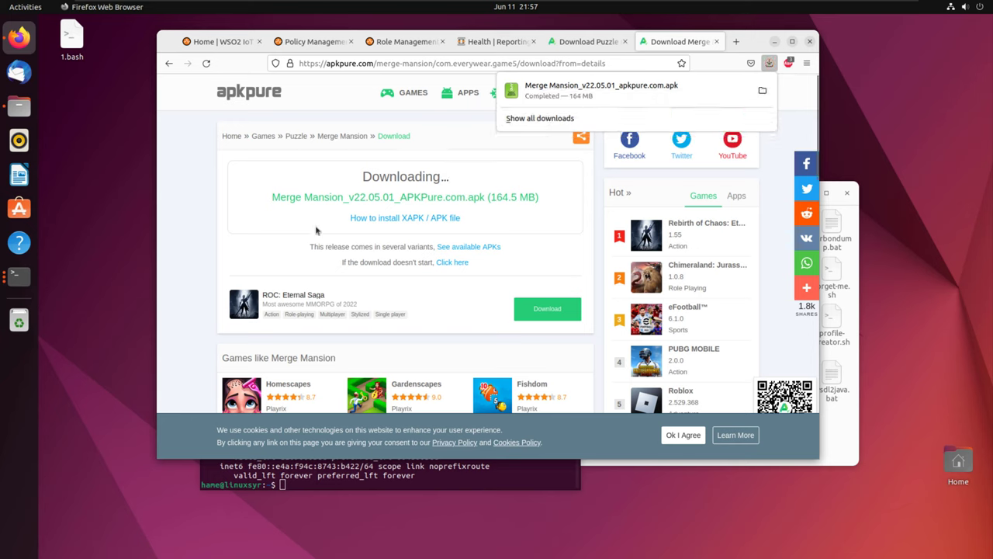
Step: Search the web for 'merge massion' and show the image results
{"action": "left_click", "coordinate": [578, 63]}
{"action": "type", "text": "merge massion"}
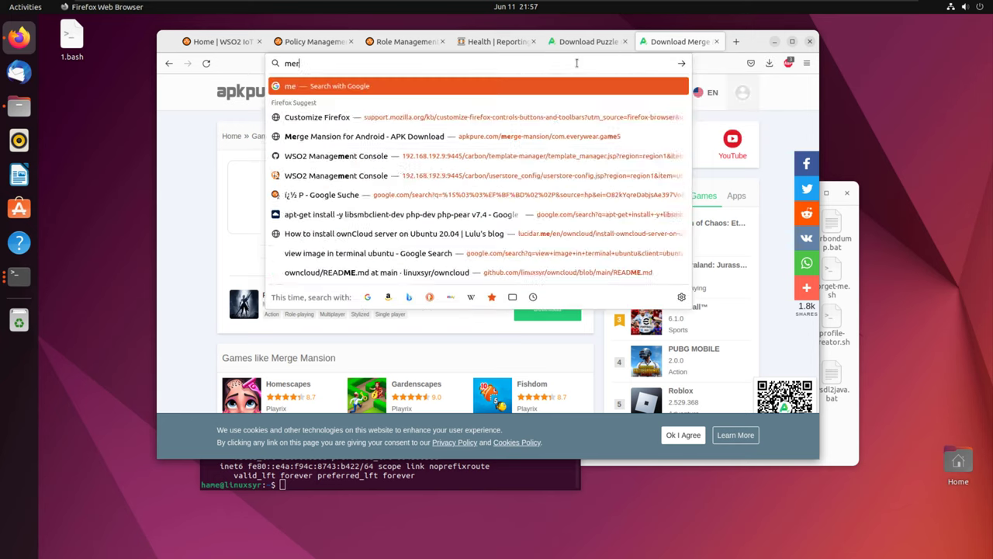
{"action": "key", "text": "Return"}
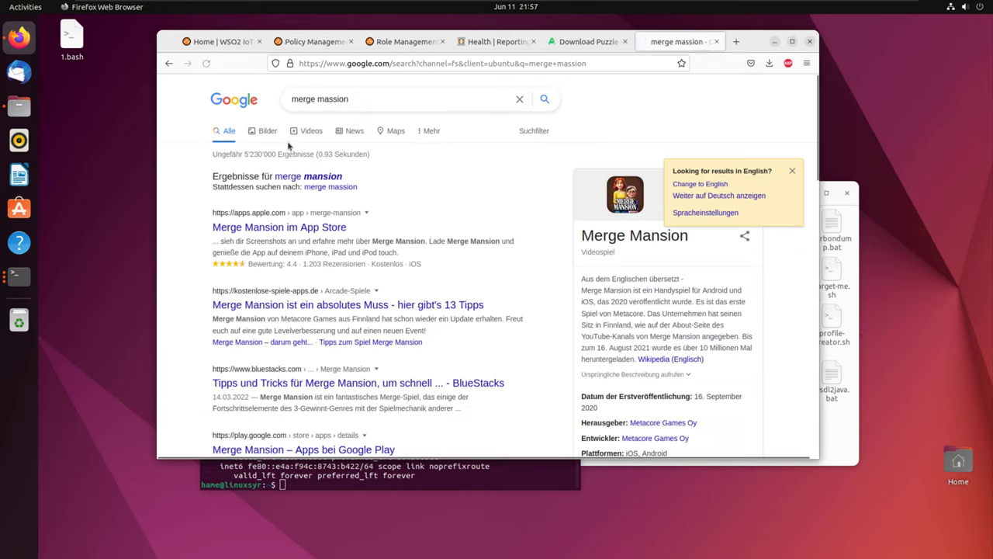
{"action": "left_click", "coordinate": [259, 132]}
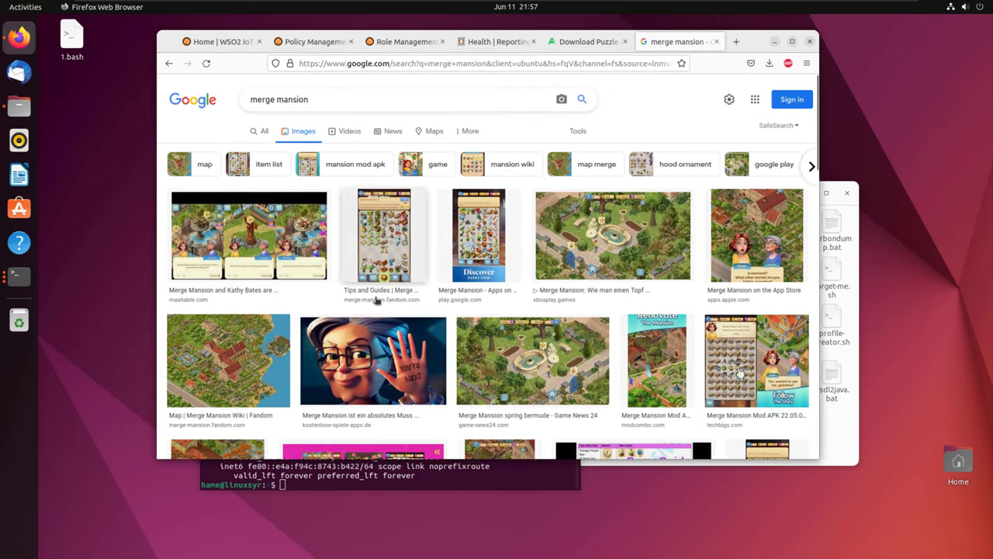
Step: Save the Merge Mansion grandma image to Downloads as merge.png
{"action": "left_click", "coordinate": [372, 361]}
{"action": "right_click", "coordinate": [659, 169]}
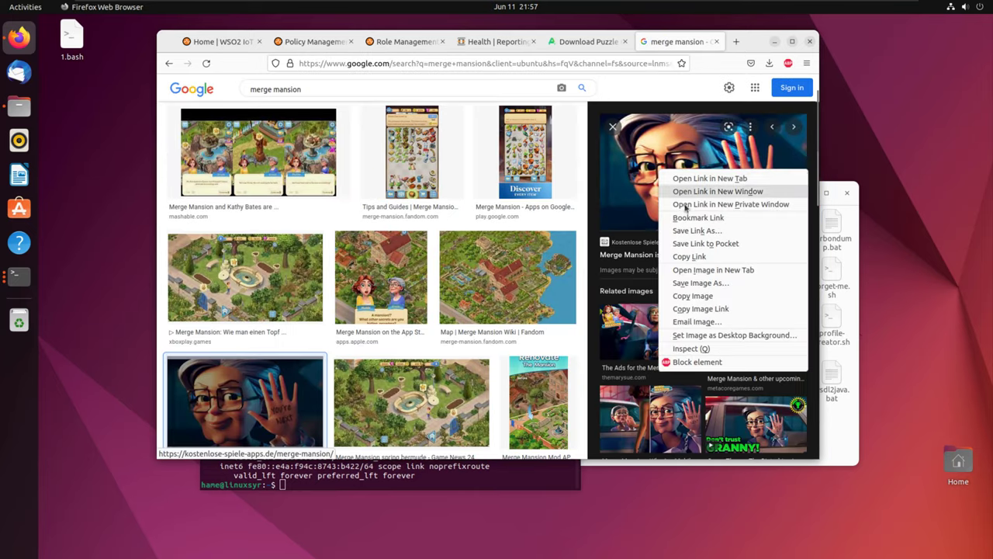
{"action": "left_click", "coordinate": [700, 282]}
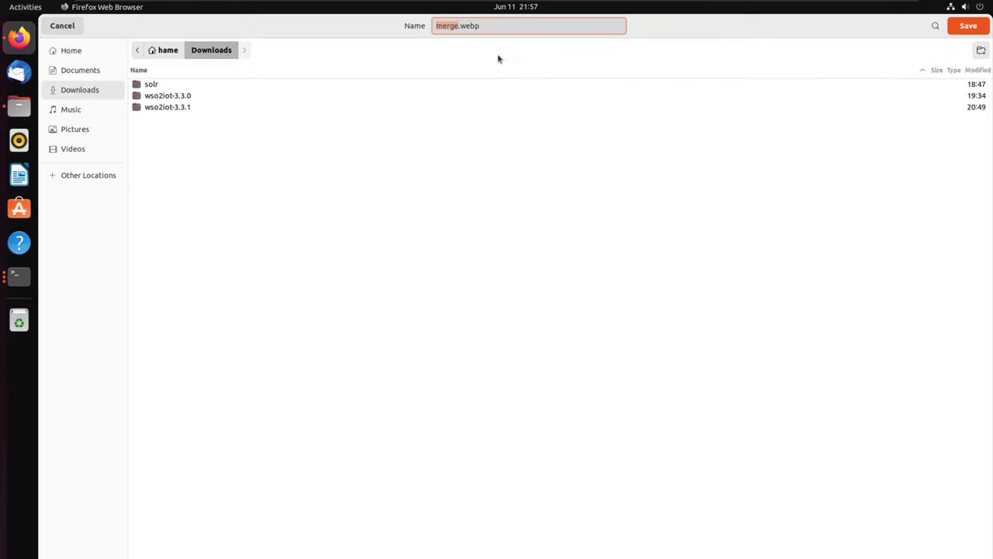
{"action": "key", "text": "Return"}
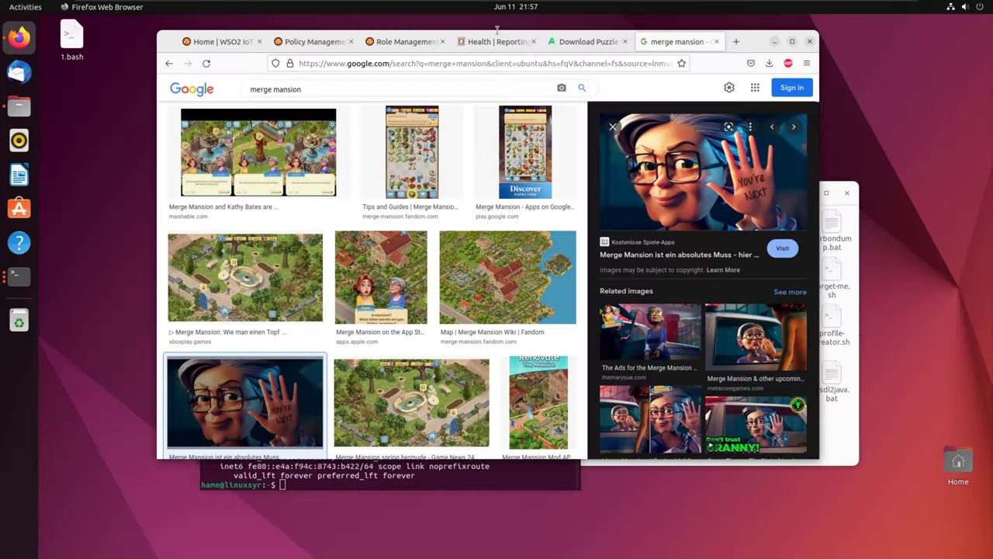
Step: Save the Merge Mansion #88 video thumbnail as maxresdefault.png, then return to the WSO2 dashboard
{"action": "left_click", "coordinate": [621, 353]}
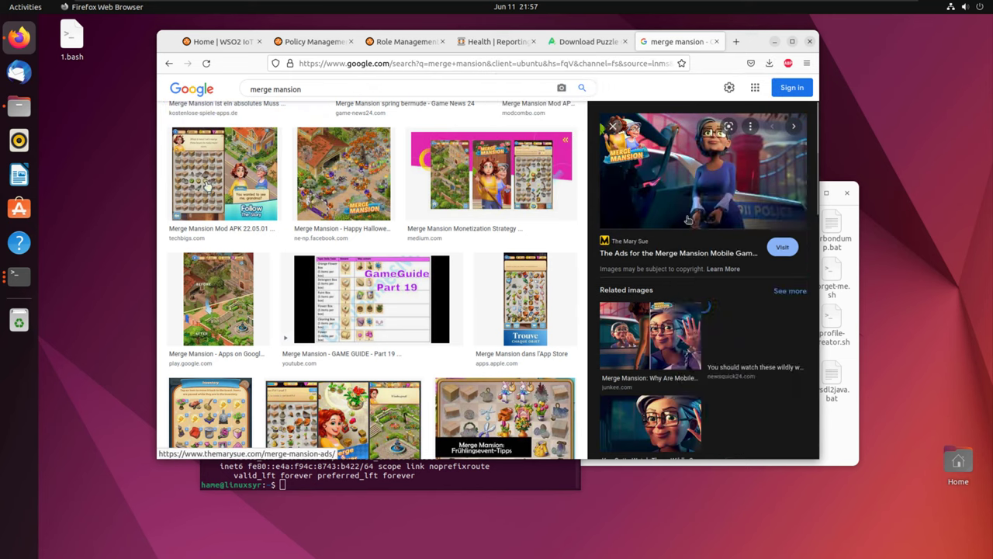
{"action": "right_click", "coordinate": [672, 193]}
{"action": "left_click", "coordinate": [721, 306]}
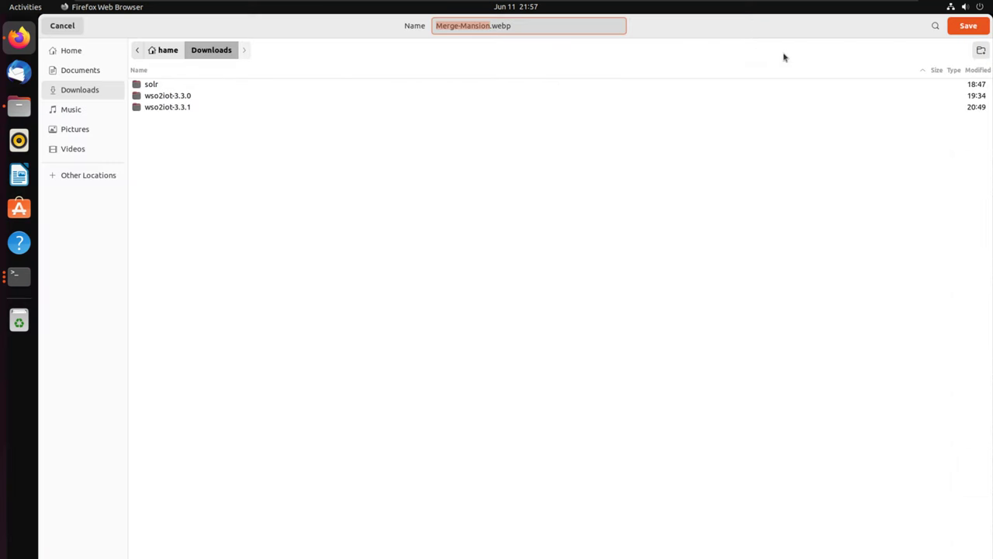
{"action": "left_click", "coordinate": [63, 28]}
{"action": "left_click", "coordinate": [758, 417]}
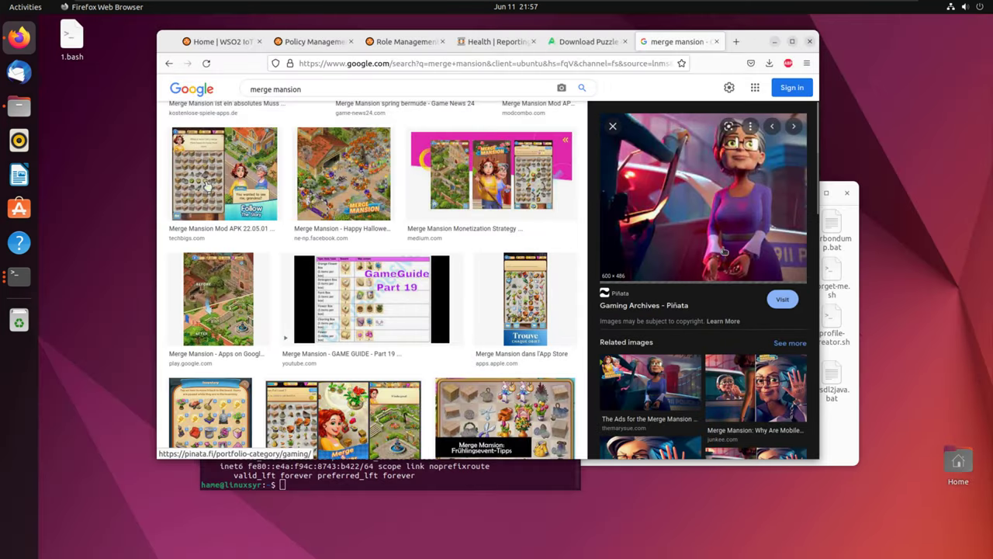
{"action": "left_click", "coordinate": [344, 415]}
{"action": "right_click", "coordinate": [680, 211]}
{"action": "left_click", "coordinate": [721, 325]}
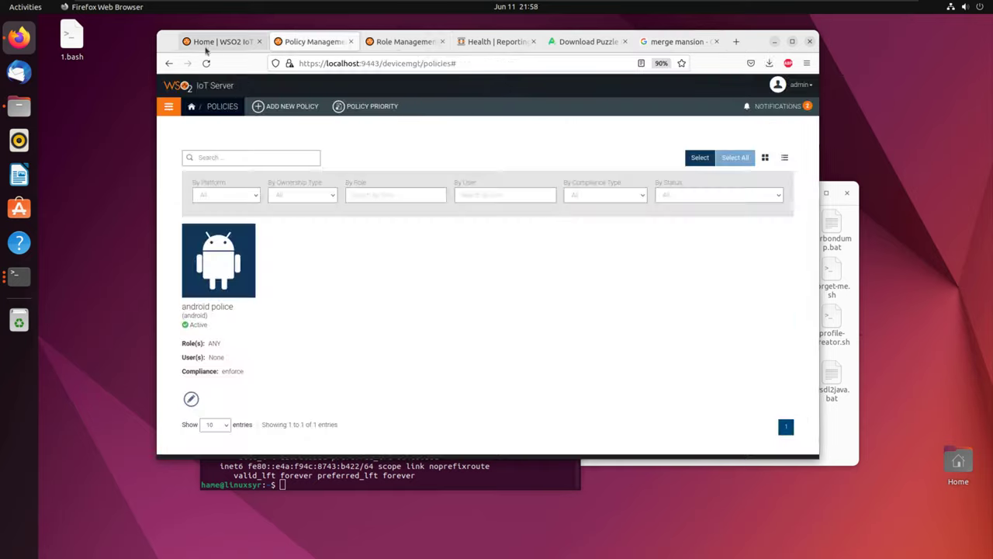
{"action": "left_click", "coordinate": [207, 45]}
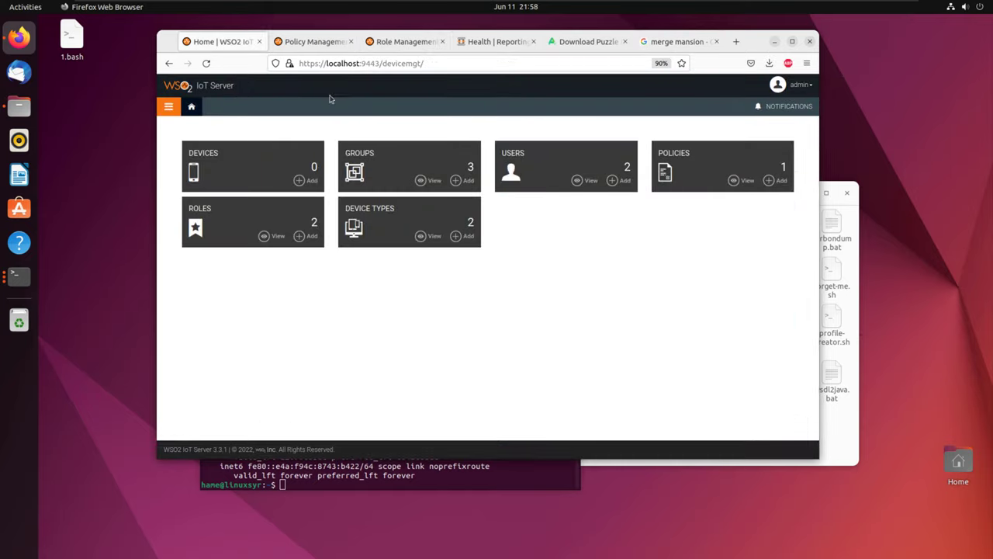
Step: Load the /store page and confirm its Mobile Apps list has no published apps
{"action": "left_click", "coordinate": [169, 106]}
{"action": "left_click", "coordinate": [169, 106]}
{"action": "double_click", "coordinate": [402, 63]}
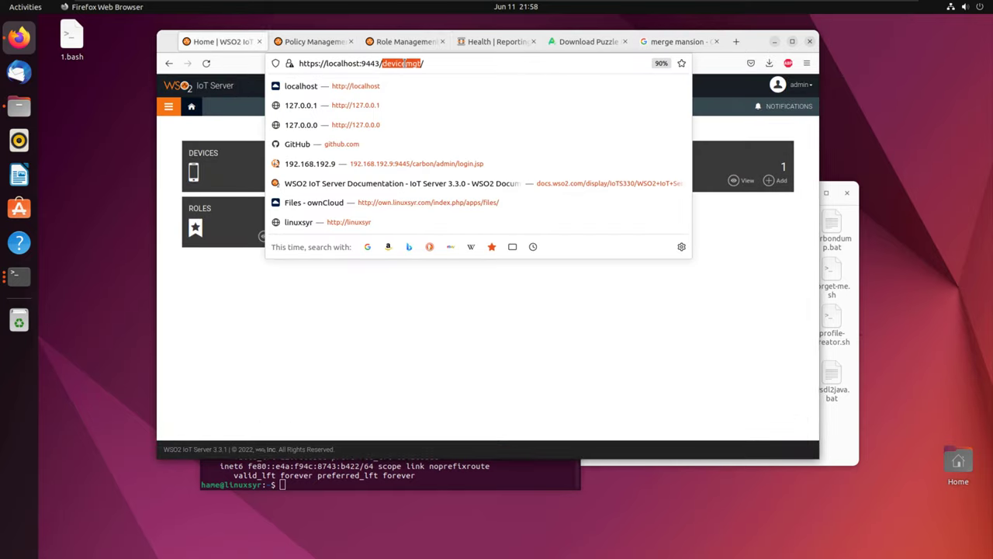
{"action": "type", "text": "store"}
{"action": "key", "text": "Return"}
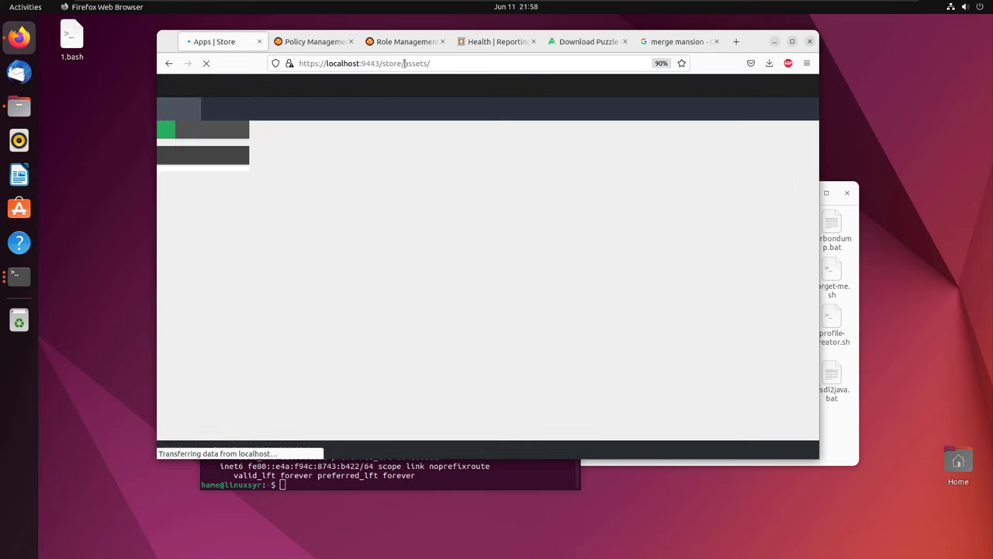
{"action": "left_click", "coordinate": [196, 138]}
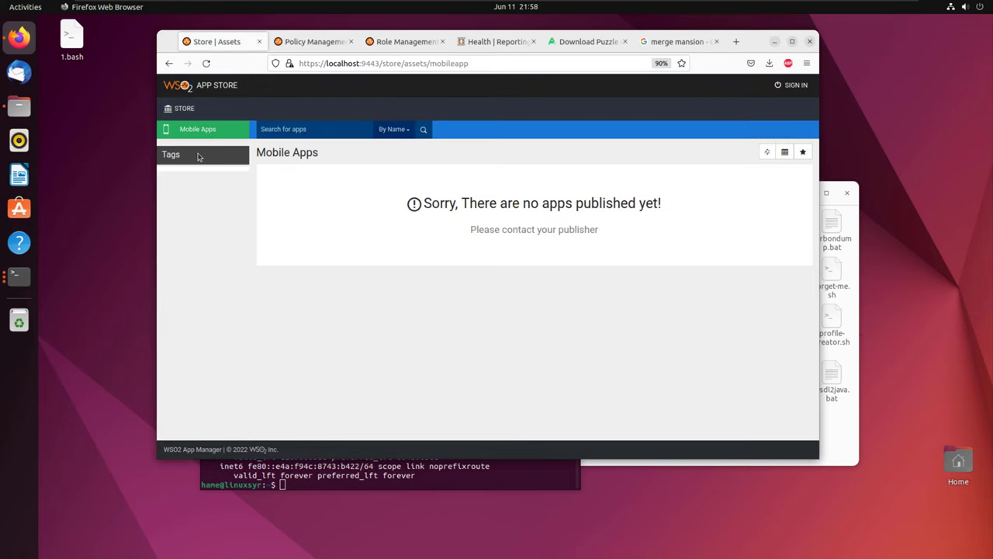
{"action": "left_click", "coordinate": [175, 109]}
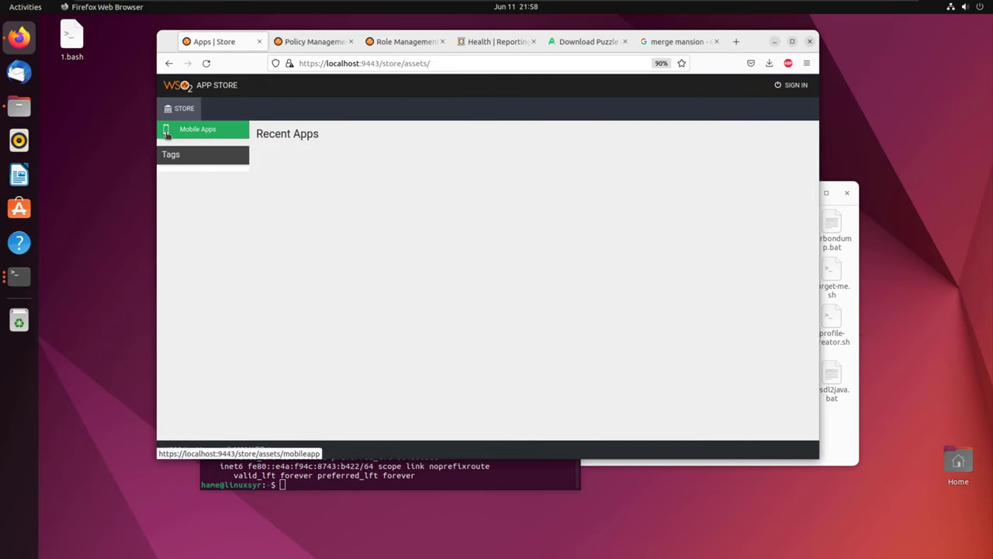
{"action": "left_click", "coordinate": [211, 136]}
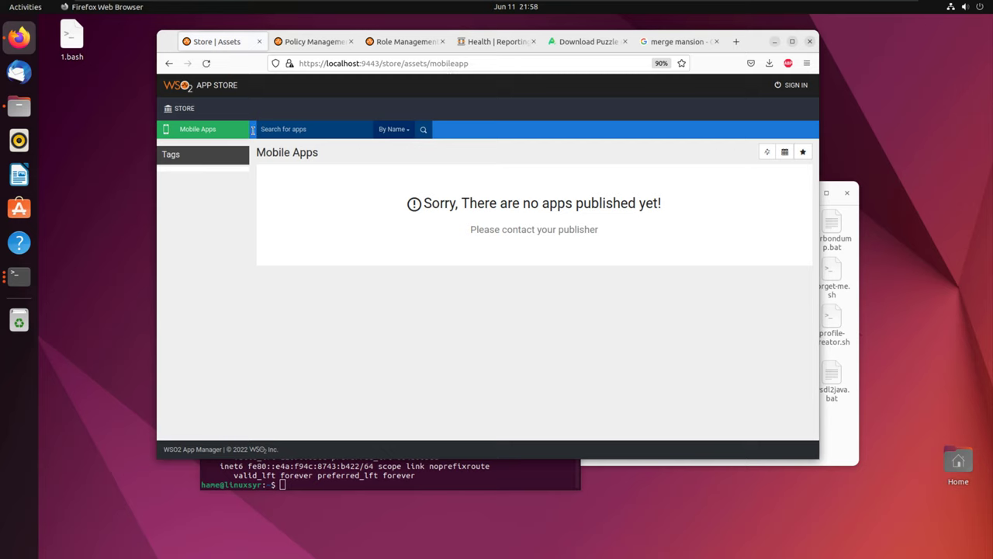
Step: Go to /publisher, log in, and approve sharing the username
{"action": "double_click", "coordinate": [391, 63]}
{"action": "type", "text": "publisher"}
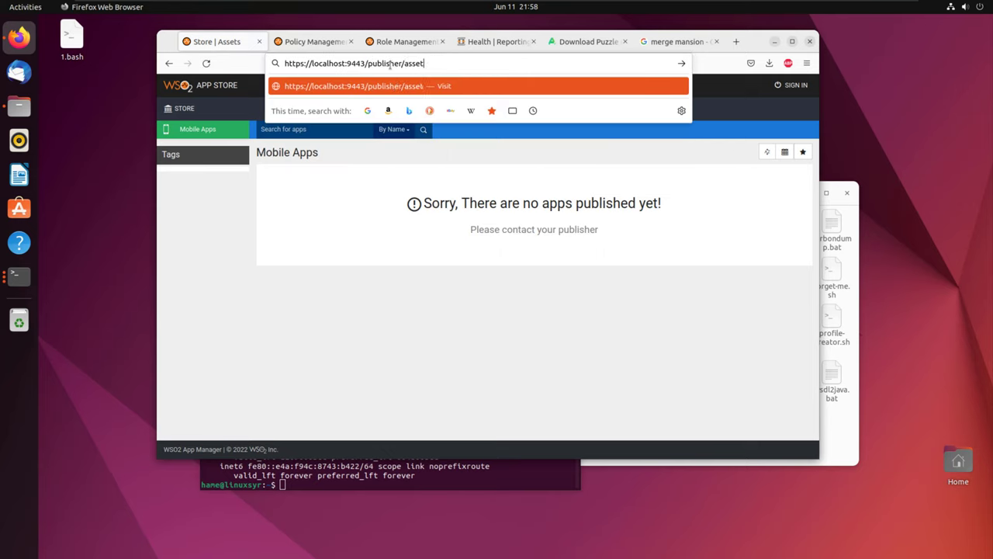
{"action": "key", "text": "Return"}
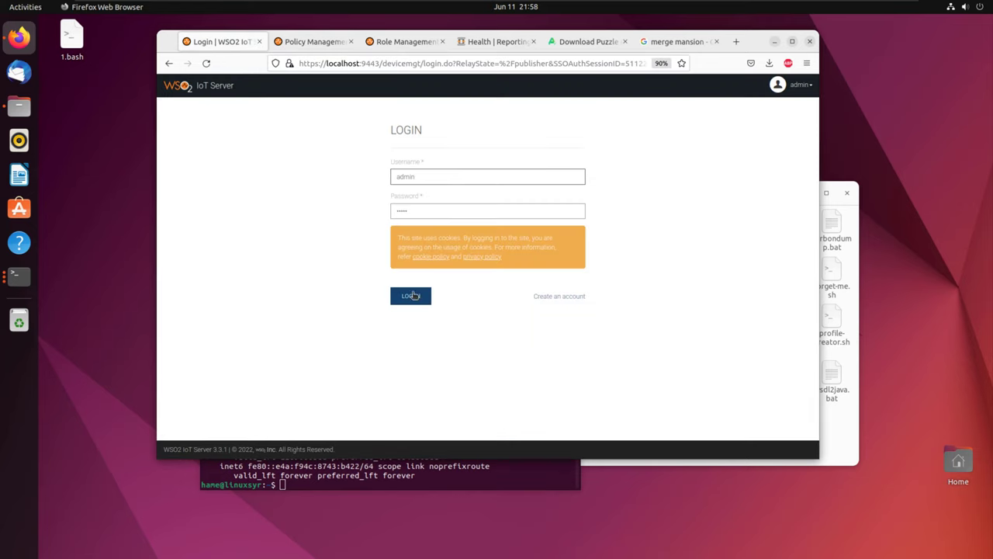
{"action": "left_click", "coordinate": [414, 295]}
{"action": "left_click", "coordinate": [407, 276]}
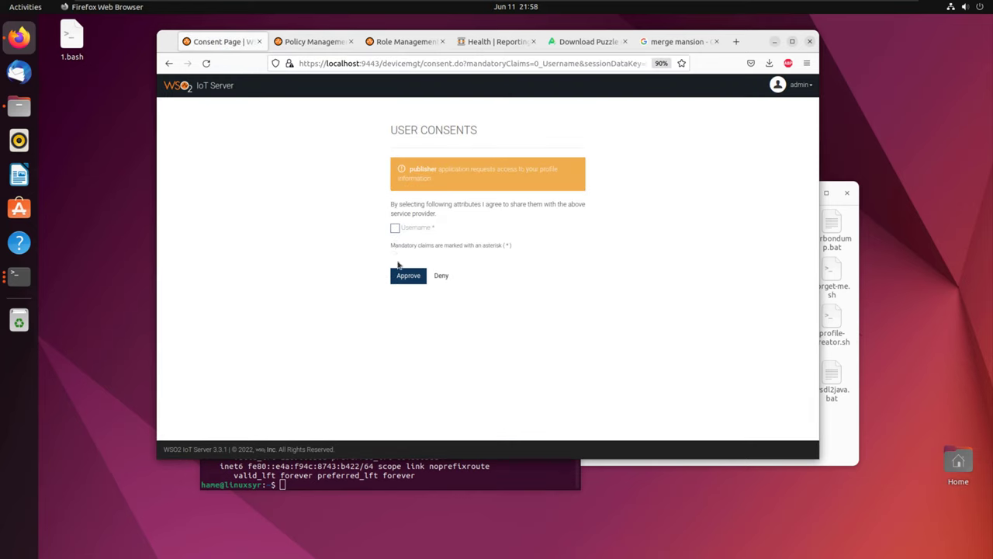
{"action": "left_click", "coordinate": [395, 229]}
{"action": "left_click", "coordinate": [409, 276]}
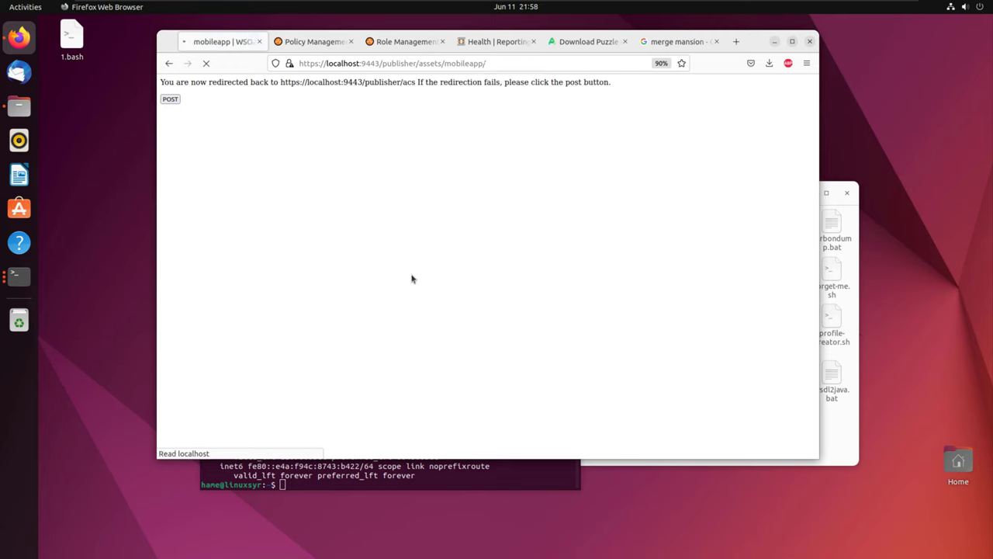
Step: Start a new mobile app and upload the Merge Mansion APK from Downloads
{"action": "left_click", "coordinate": [477, 333]}
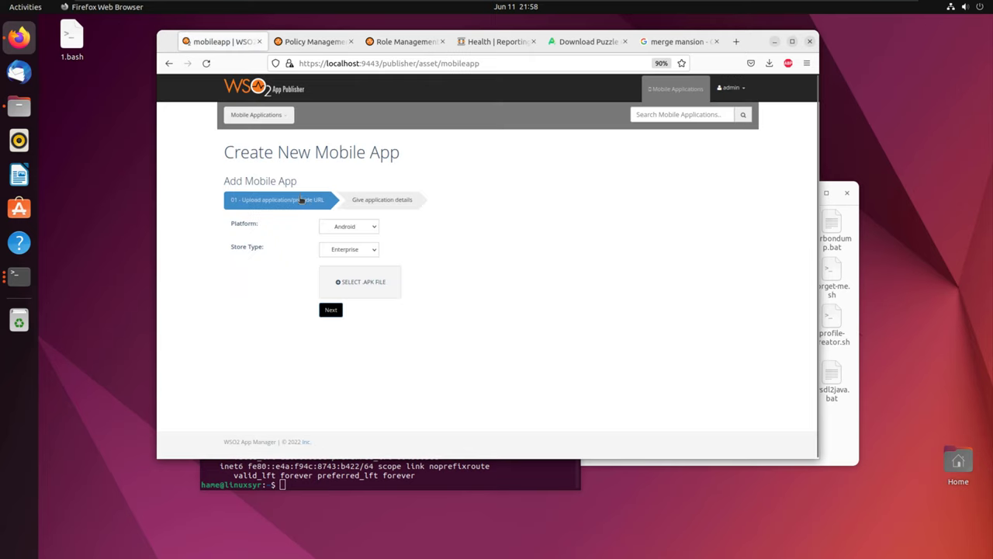
{"action": "left_click", "coordinate": [351, 286]}
{"action": "left_click", "coordinate": [88, 105]}
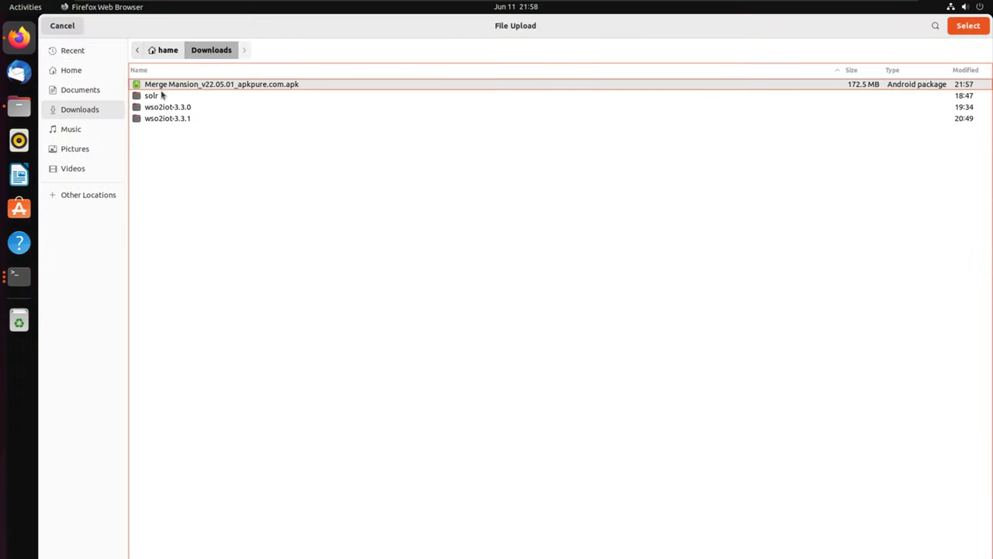
{"action": "double_click", "coordinate": [168, 85]}
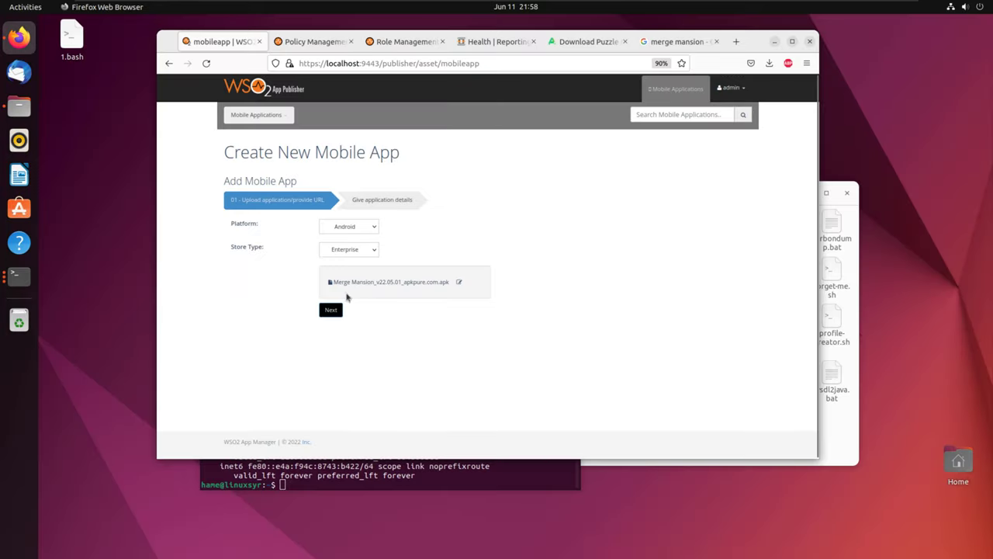
{"action": "left_click", "coordinate": [330, 310]}
Step: Enter 'my app' as name and display name, with description 'm'
{"action": "left_click", "coordinate": [345, 285]}
{"action": "type", "text": "my app"}
{"action": "left_click", "coordinate": [351, 303]}
{"action": "type", "text": "my ap"}
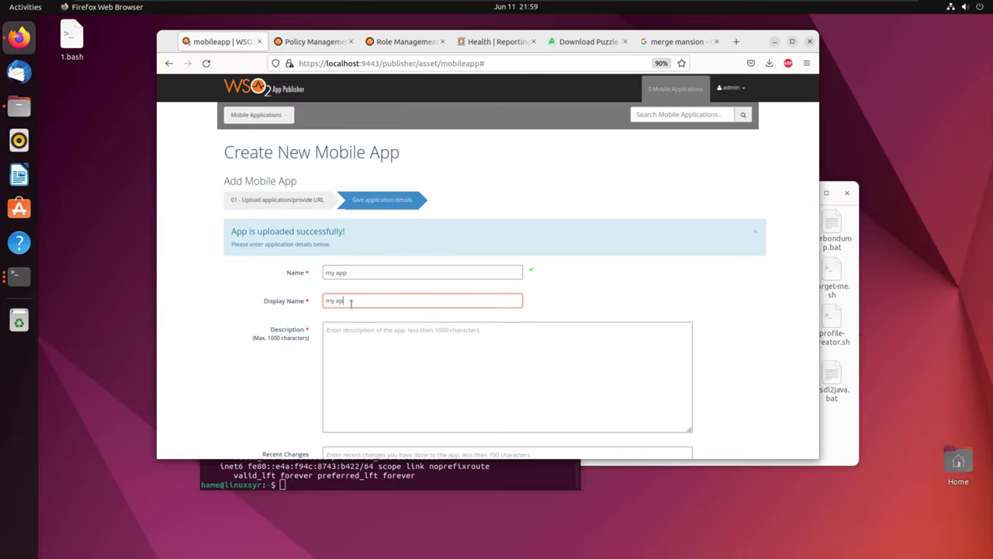
{"action": "type", "text": "p"}
{"action": "scroll", "coordinate": [381, 271], "scroll_direction": "down", "scroll_amount": 3}
{"action": "left_click", "coordinate": [393, 261]}
{"action": "type", "text": "m"}
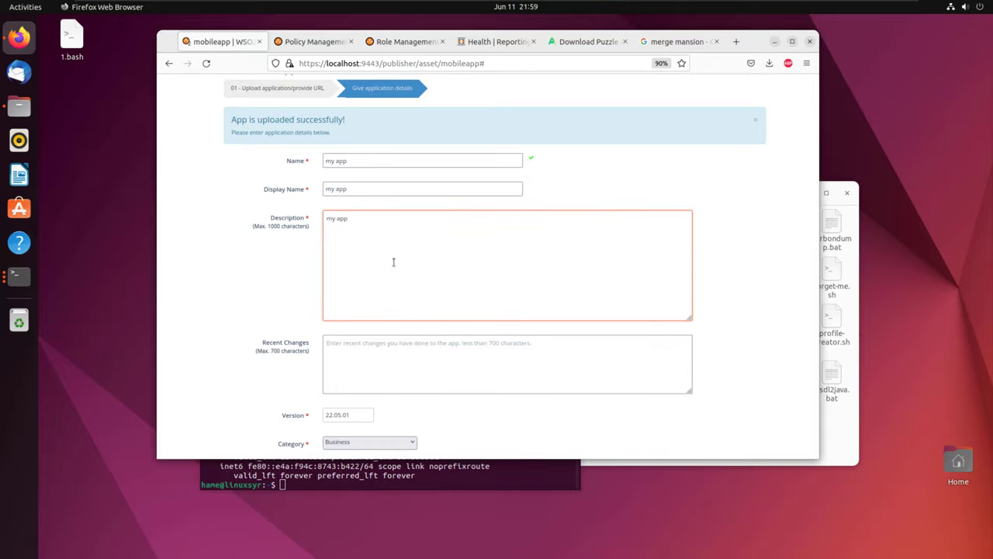
Step: Add merge.png as the banner and an image as the first screenshot
{"action": "scroll", "coordinate": [393, 261], "scroll_direction": "down", "scroll_amount": 4}
{"action": "scroll", "coordinate": [384, 273], "scroll_direction": "down", "scroll_amount": 1}
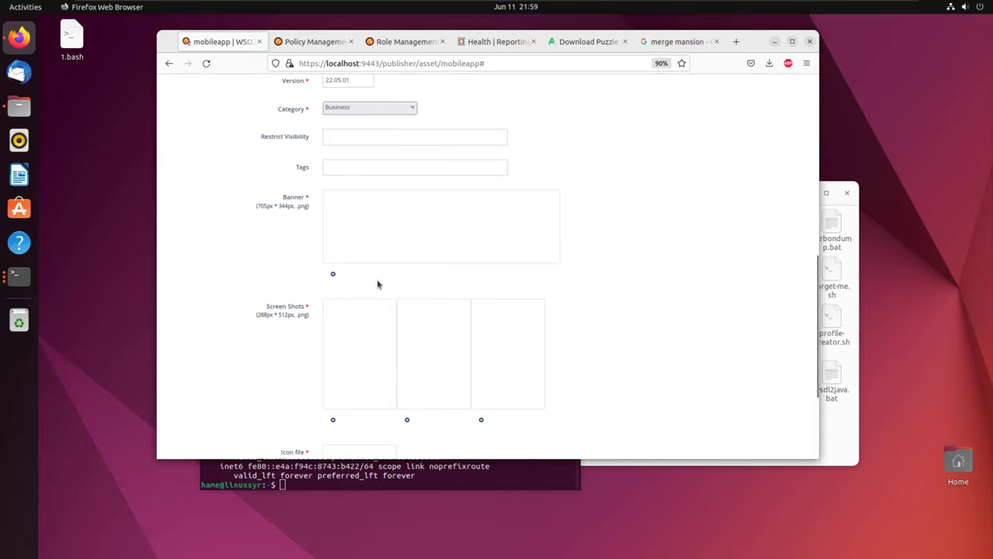
{"action": "left_click", "coordinate": [334, 274]}
{"action": "double_click", "coordinate": [165, 71]}
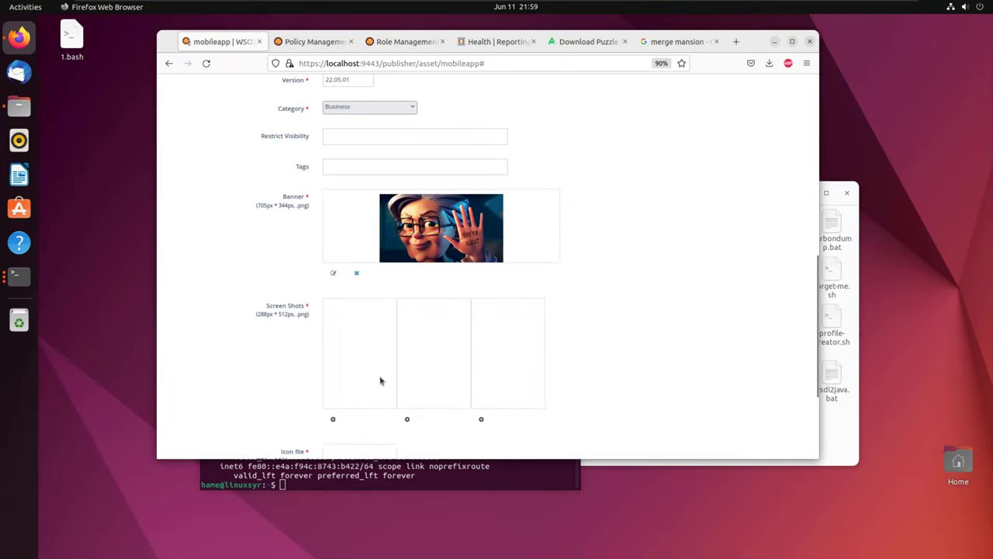
{"action": "left_click", "coordinate": [332, 422]}
{"action": "double_click", "coordinate": [156, 60]}
{"action": "scroll", "coordinate": [382, 378], "scroll_direction": "down", "scroll_amount": 3}
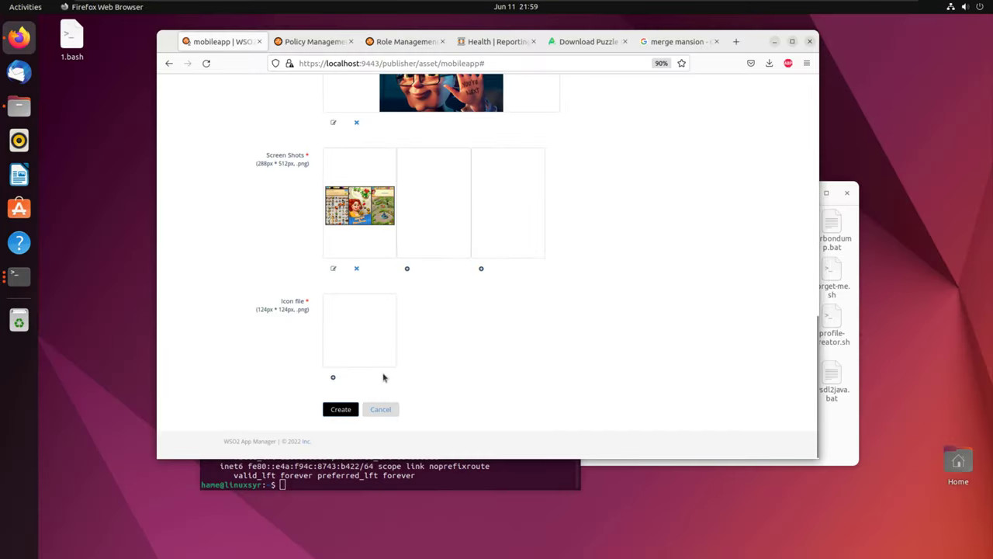